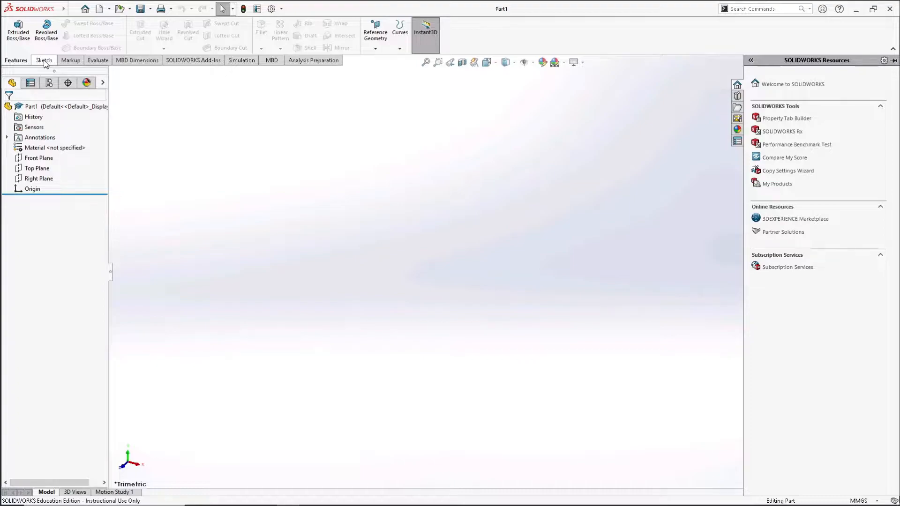
- Sketch a corner rectangle about 46 by 48 mm on the Top Plane, starting at the origin
{"action": "left_click", "coordinate": [44, 61]}
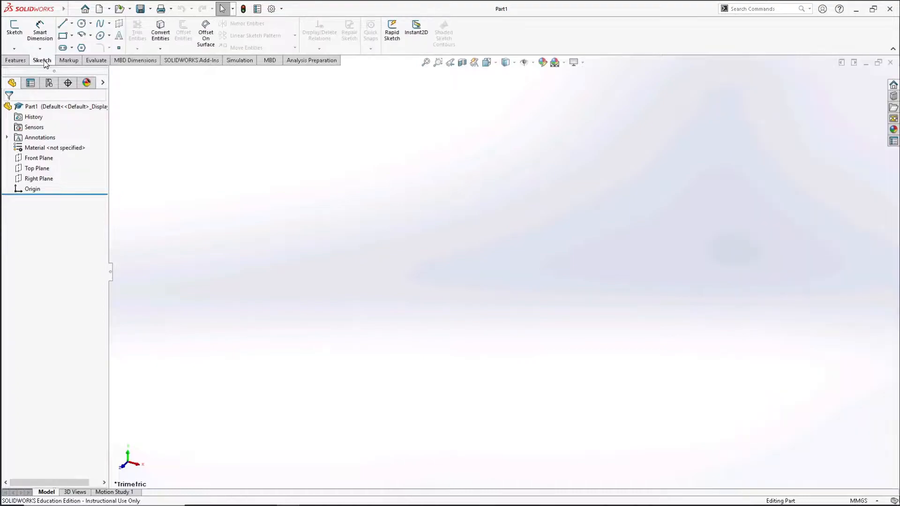
{"action": "left_click", "coordinate": [18, 29]}
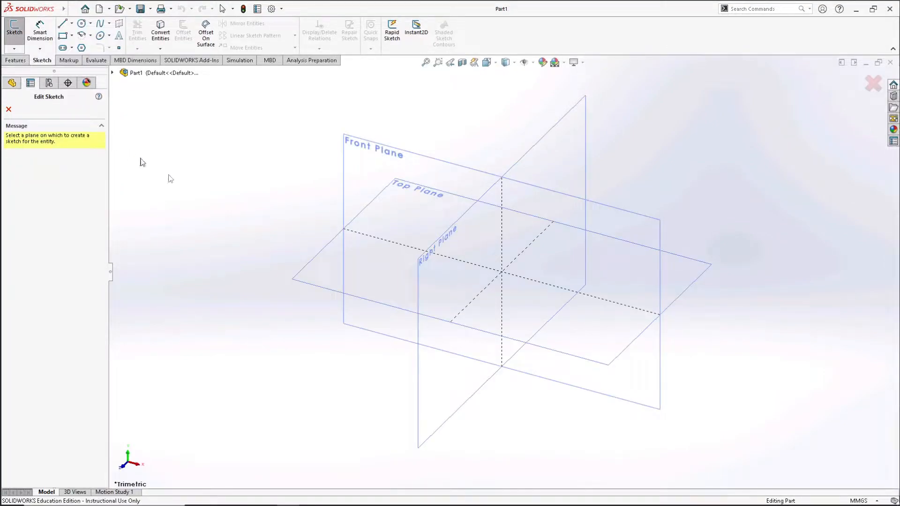
{"action": "left_click", "coordinate": [311, 264]}
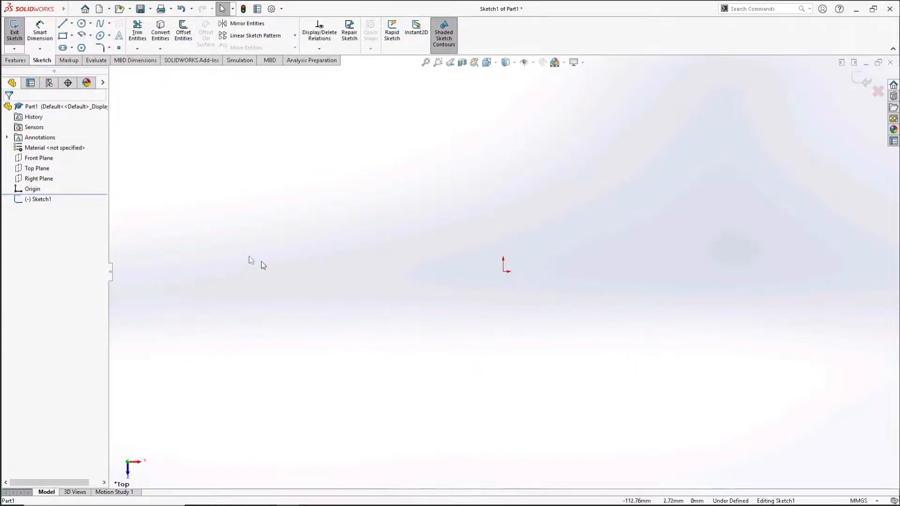
{"action": "left_click", "coordinate": [61, 37]}
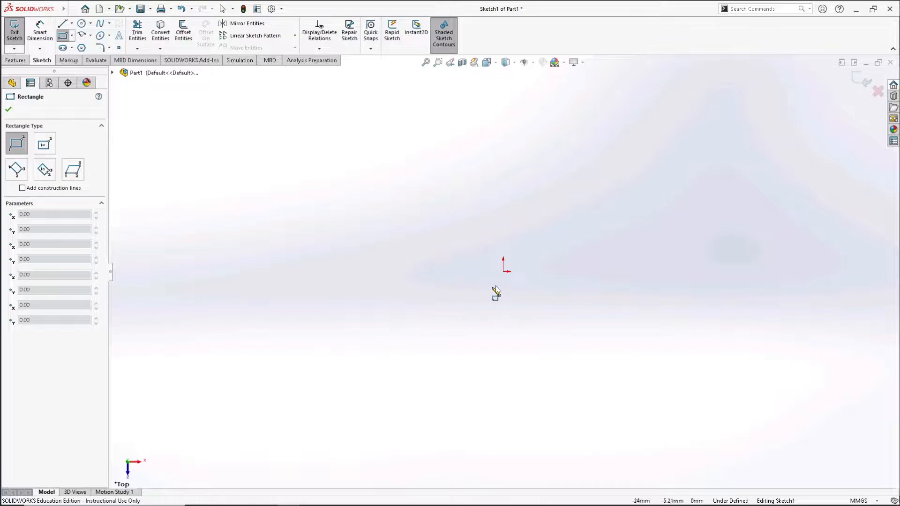
{"action": "left_click_drag", "start_coordinate": [504, 274], "coordinate": [597, 172]}
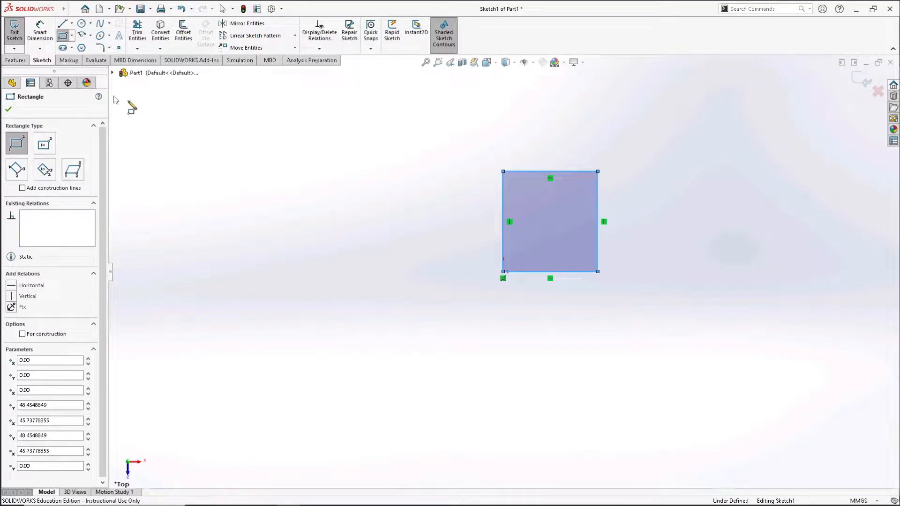
- Dimension the rectangle's vertical side to 1000 mm
{"action": "left_click", "coordinate": [40, 32]}
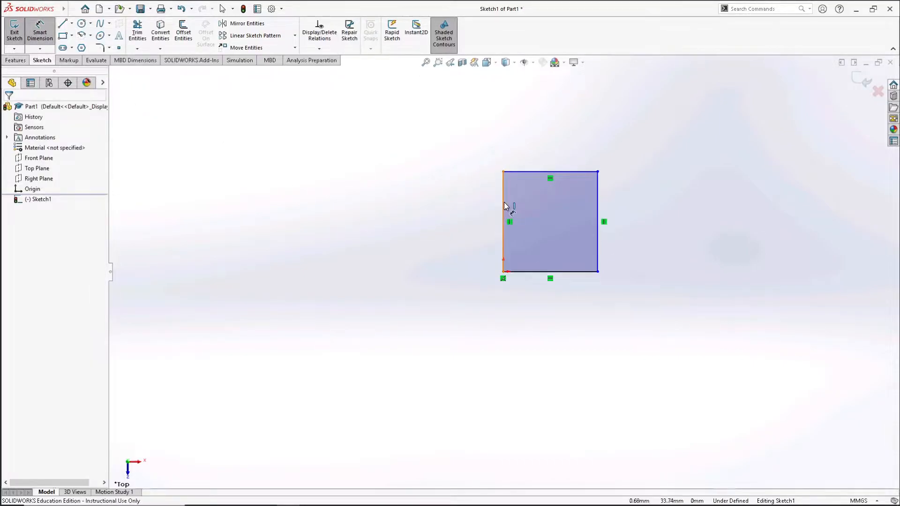
{"action": "left_click", "coordinate": [503, 210]}
{"action": "left_click", "coordinate": [479, 218]}
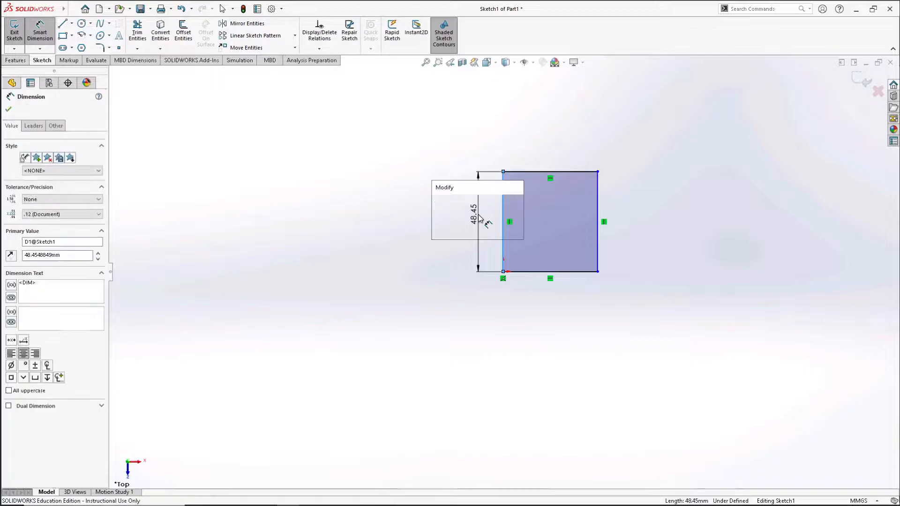
{"action": "type", "text": "1000"}
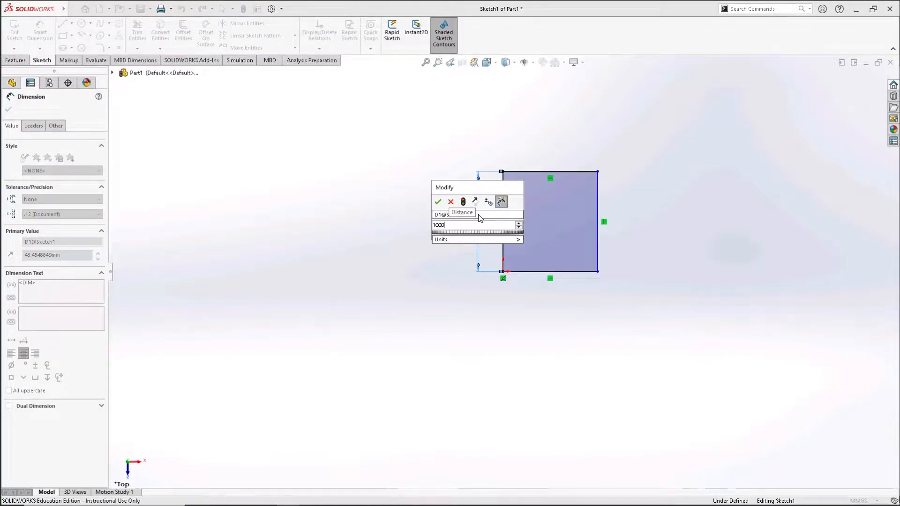
{"action": "key", "text": "Return"}
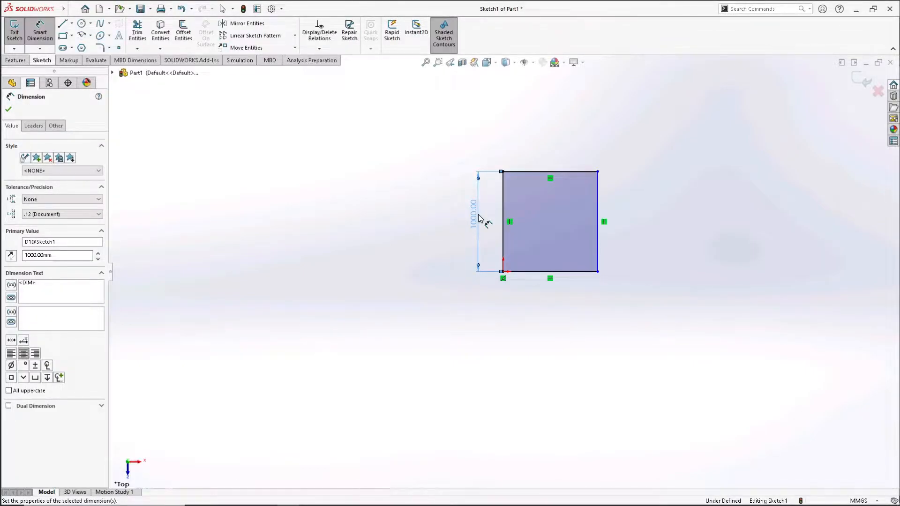
- Dimension the rectangle's horizontal side to 1000 mm and exit the sketch
{"action": "left_click", "coordinate": [540, 272]}
{"action": "left_click", "coordinate": [537, 298]}
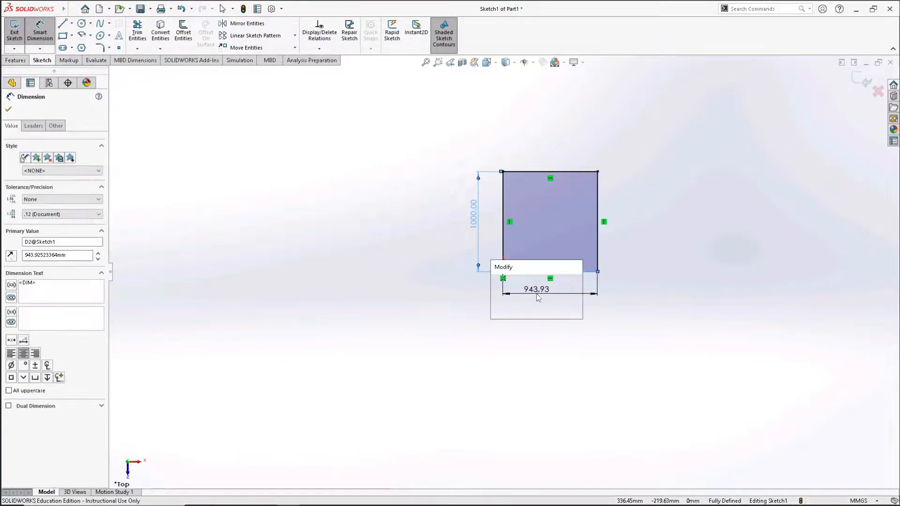
{"action": "type", "text": "1000"}
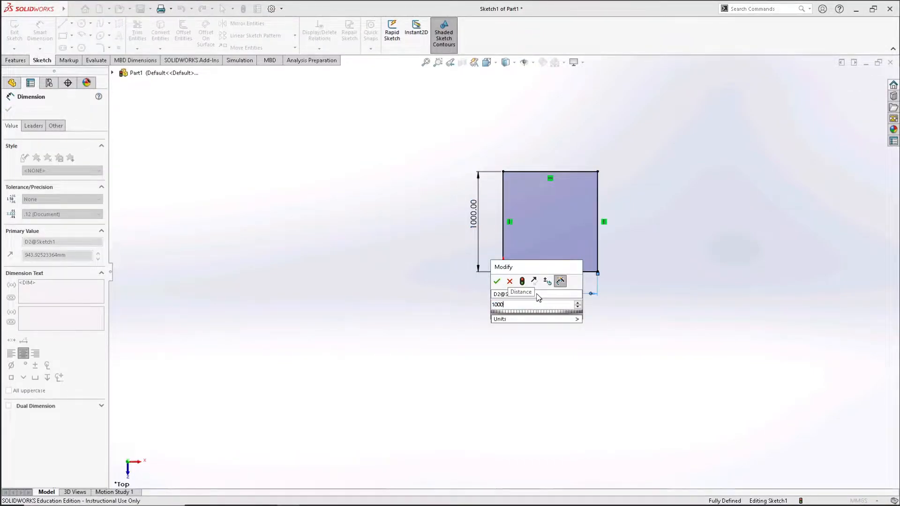
{"action": "key", "text": "Return"}
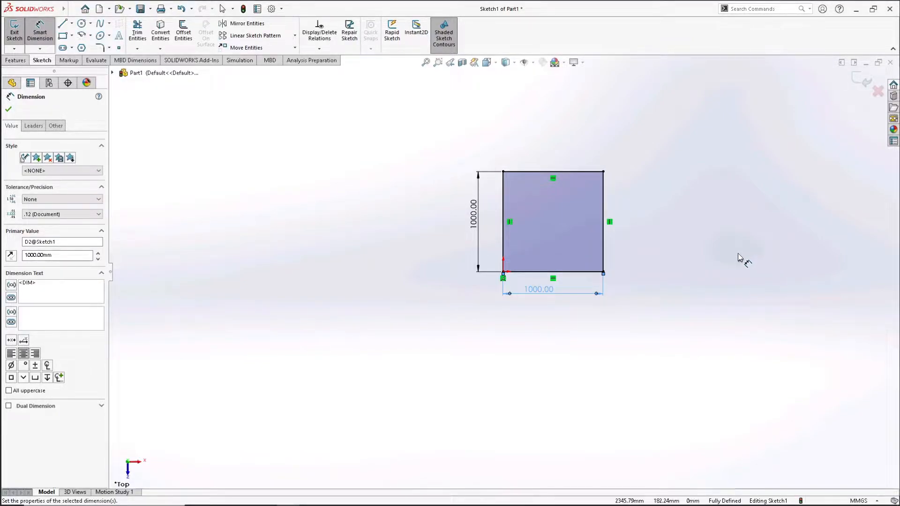
{"action": "left_click", "coordinate": [862, 80]}
{"action": "left_click", "coordinate": [861, 79]}
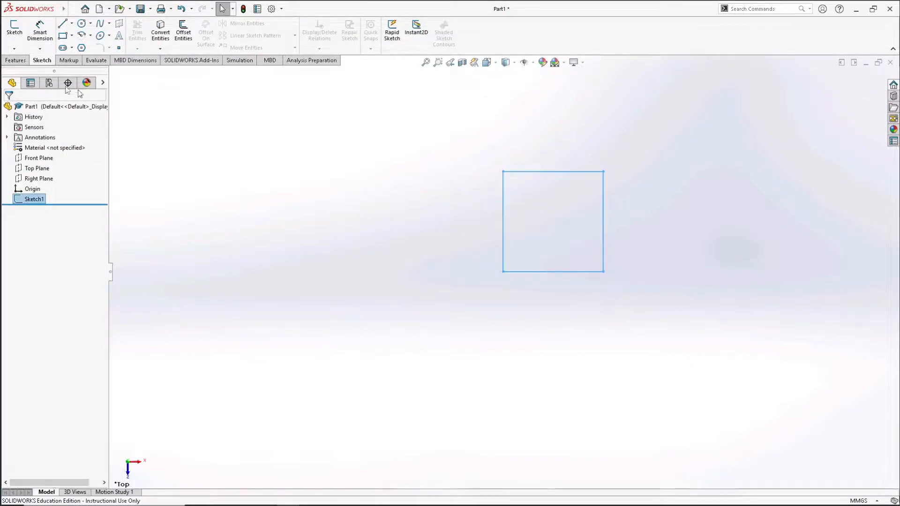
- Extrude the square sketch as a blind boss with a depth of 1000 mm
{"action": "left_click", "coordinate": [15, 61]}
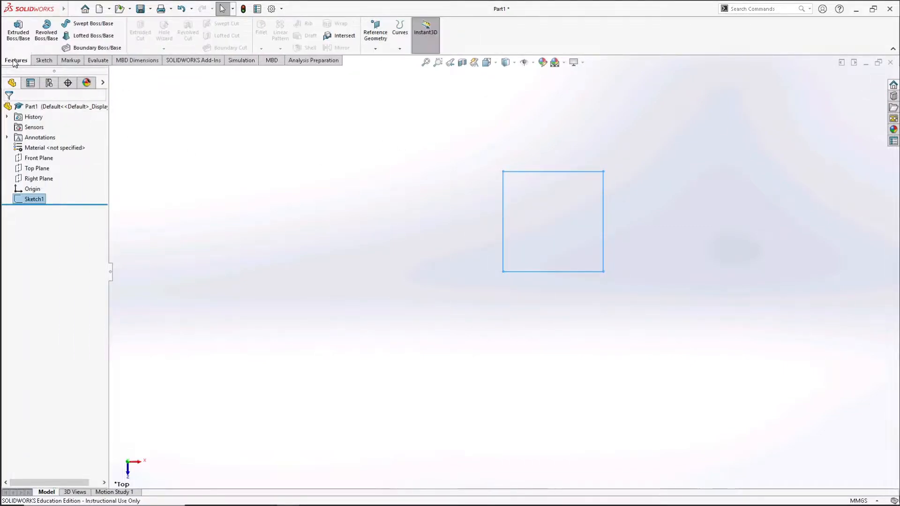
{"action": "left_click", "coordinate": [18, 31]}
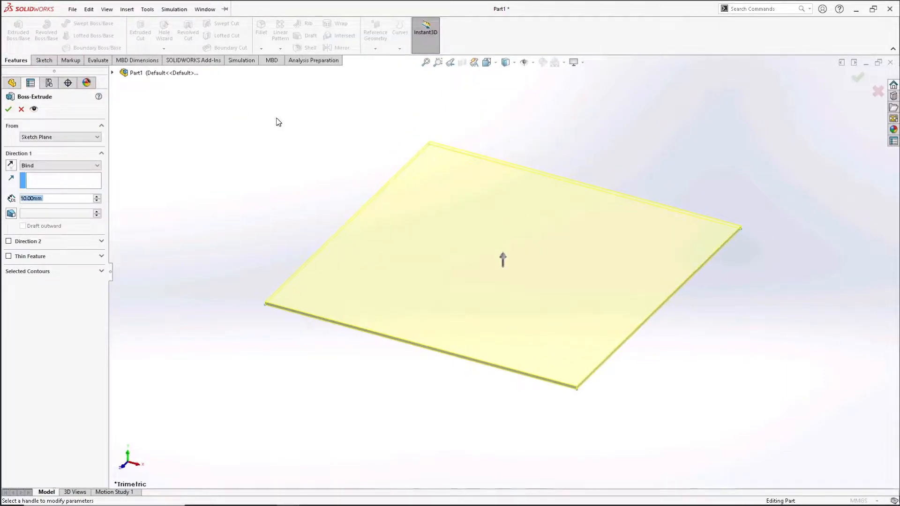
{"action": "left_click", "coordinate": [51, 203]}
{"action": "left_click_drag", "start_coordinate": [66, 200], "coordinate": [2, 196]}
{"action": "type", "text": "1000"}
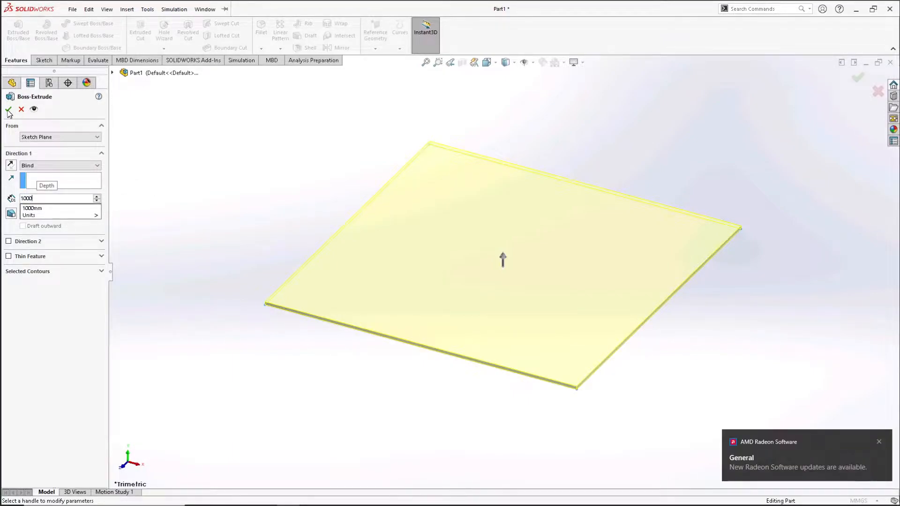
{"action": "key", "text": "Return"}
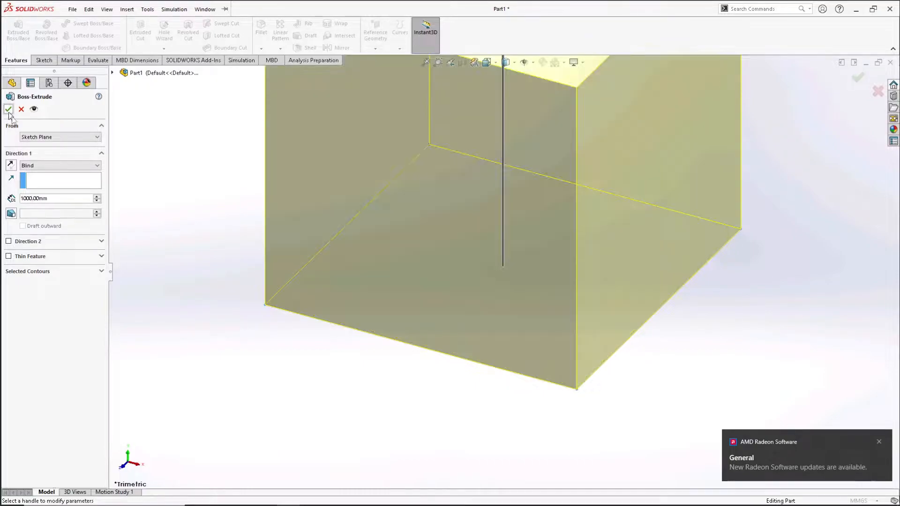
{"action": "left_click", "coordinate": [879, 443]}
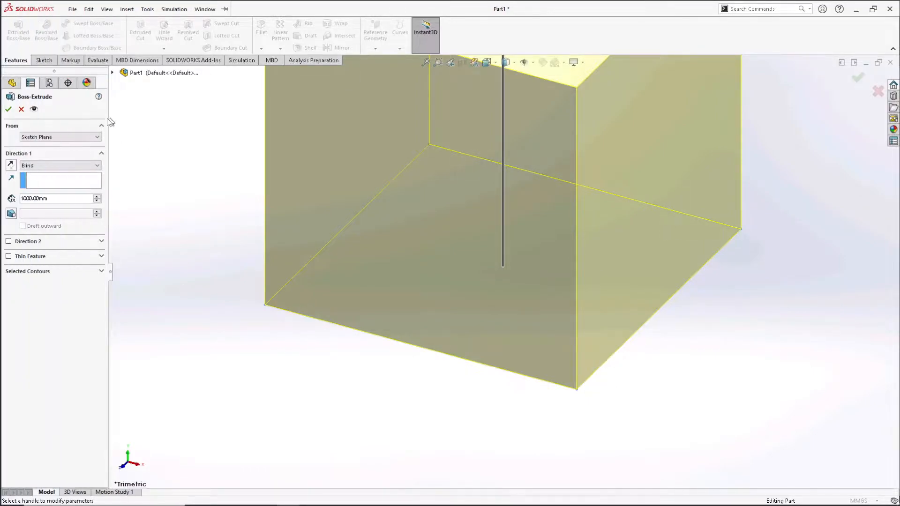
{"action": "left_click", "coordinate": [9, 109]}
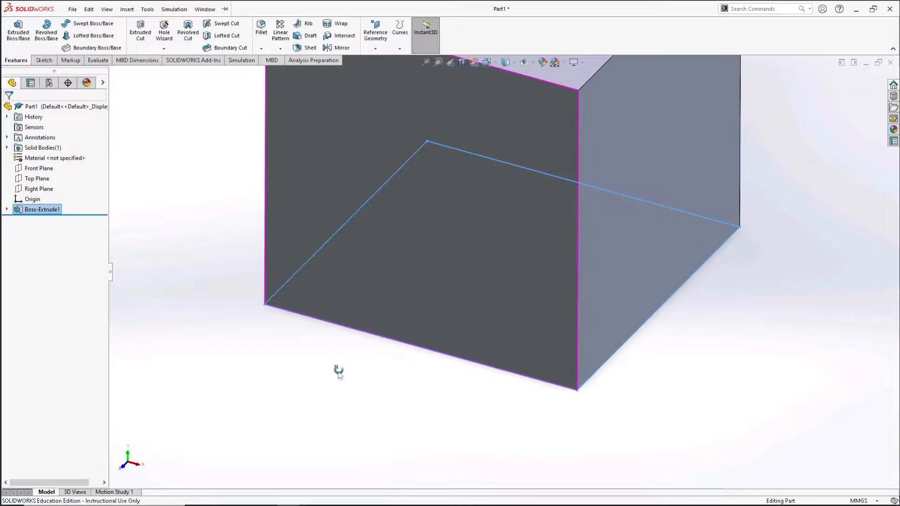
- Create a new static simulation study named Static 1 for the cube
{"action": "middle_click_drag", "start_coordinate": [338, 373], "coordinate": [359, 379]}
{"action": "scroll", "coordinate": [359, 379], "scroll_direction": "up", "scroll_amount": 4}
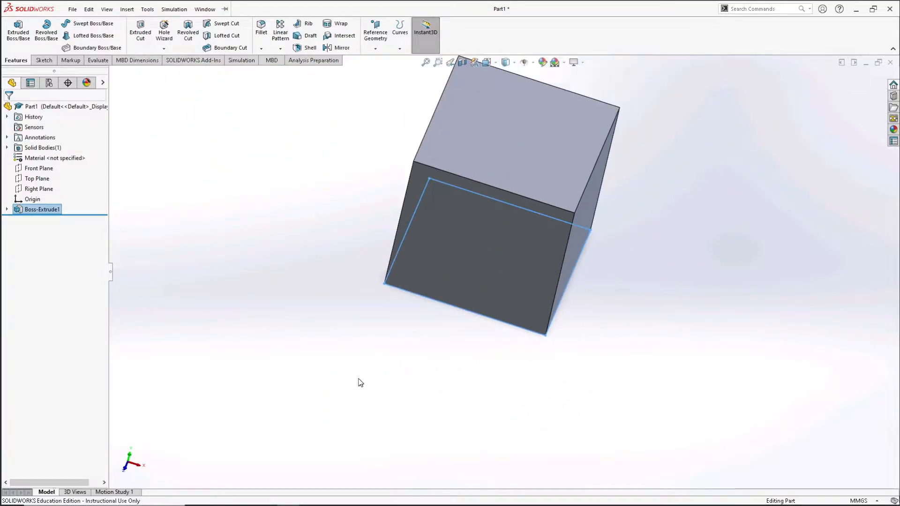
{"action": "middle_click_drag", "start_coordinate": [471, 327], "coordinate": [536, 345]}
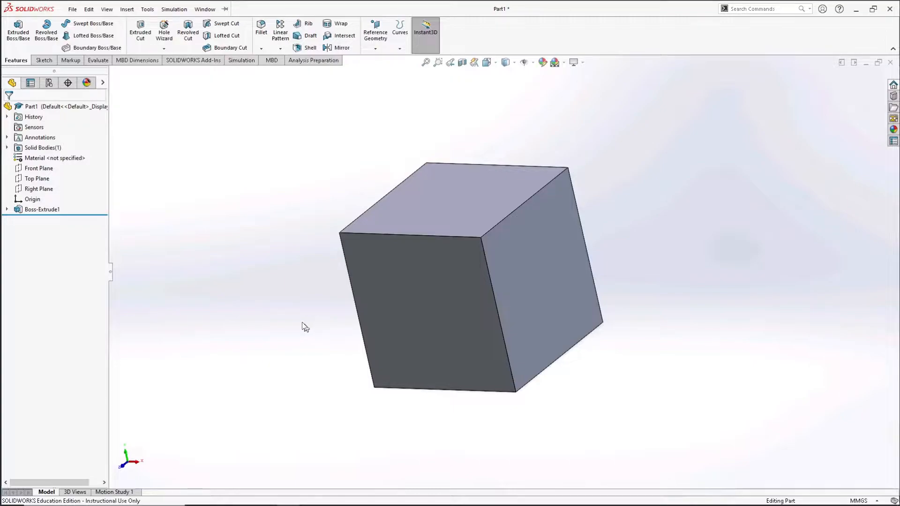
{"action": "left_click", "coordinate": [237, 61]}
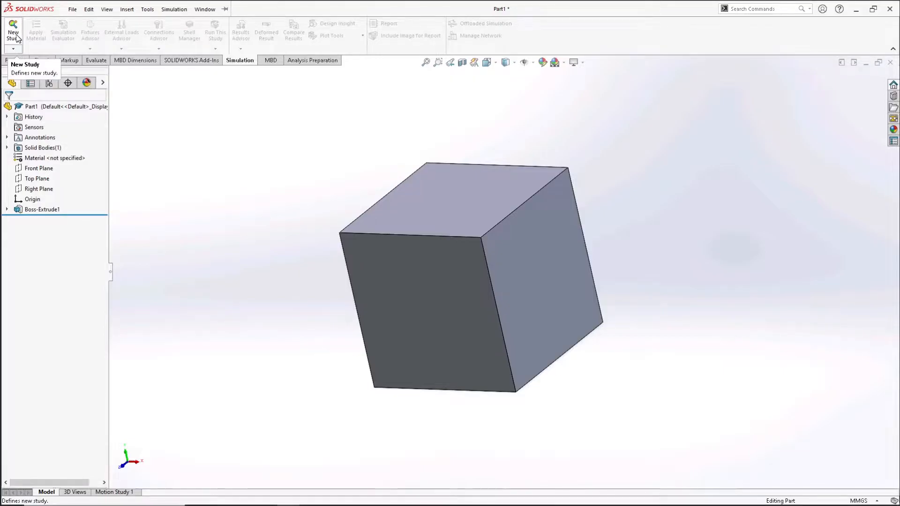
{"action": "left_click", "coordinate": [13, 32]}
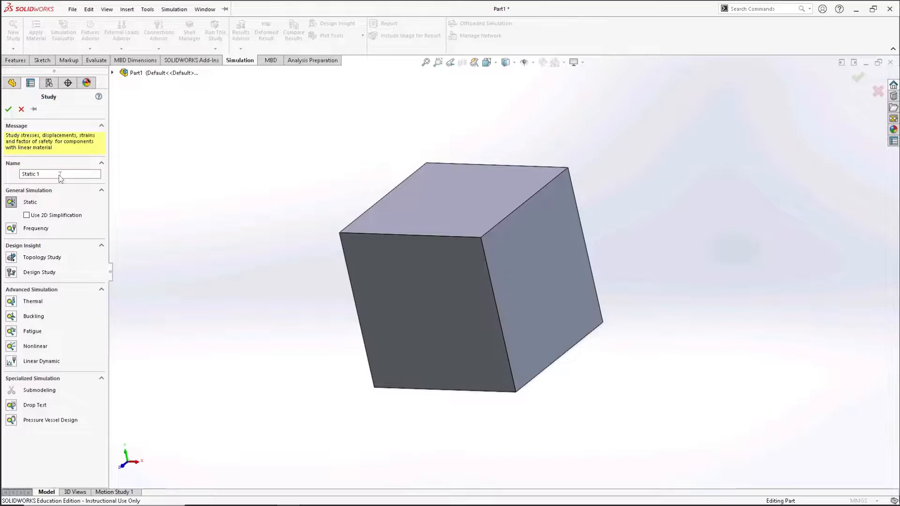
{"action": "left_click", "coordinate": [8, 110]}
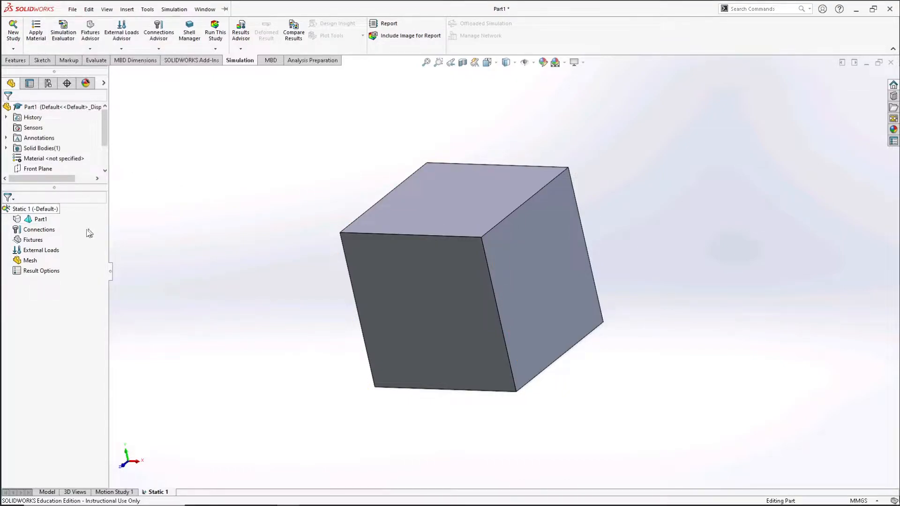
- Apply the Alloy Steel material to the cube in the static study
{"action": "left_click", "coordinate": [37, 35]}
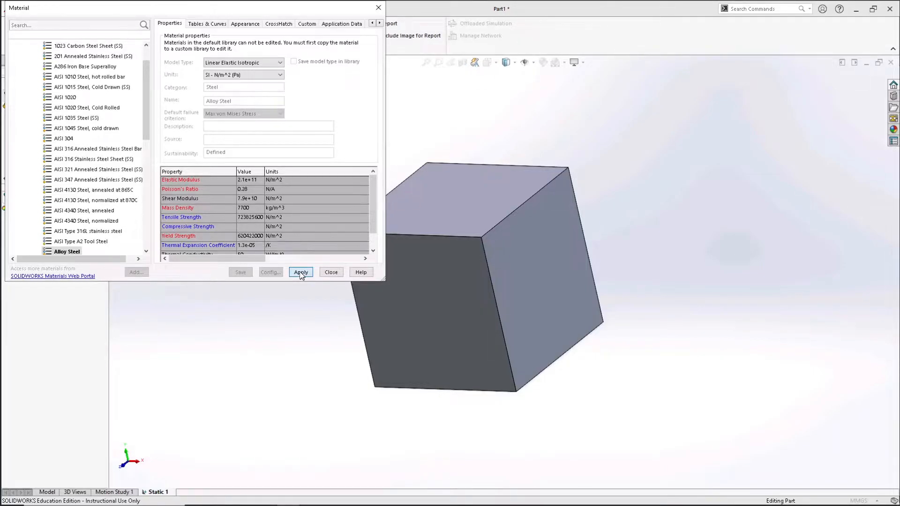
{"action": "left_click", "coordinate": [300, 272]}
{"action": "left_click", "coordinate": [332, 274]}
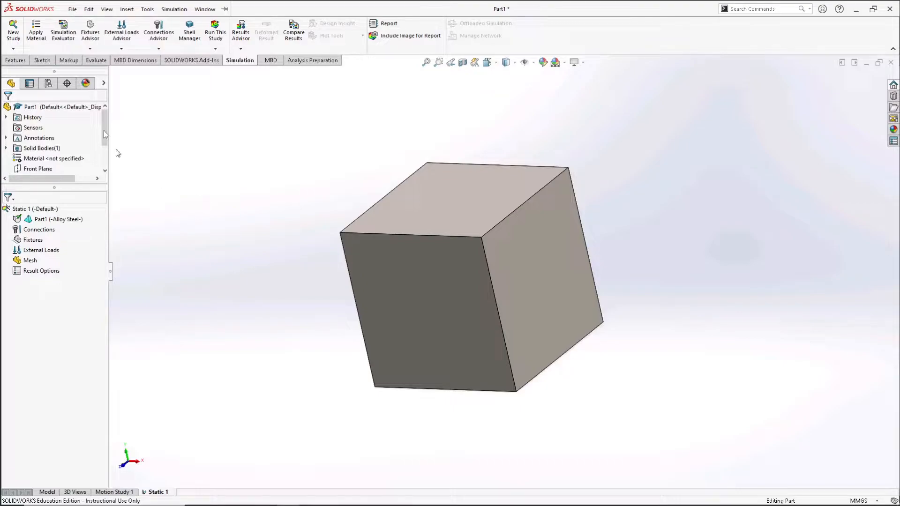
- Add a Roller/Slider fixture to the bottom face of the cube
{"action": "left_click", "coordinate": [90, 50]}
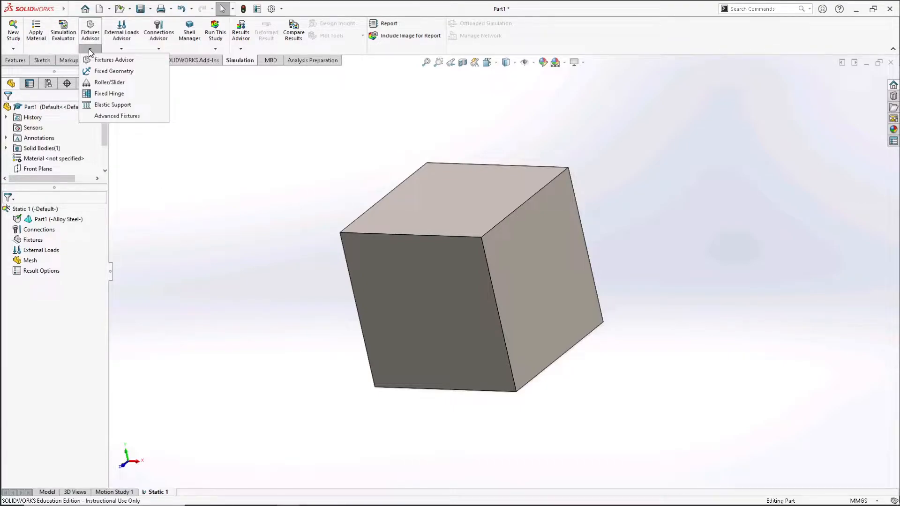
{"action": "left_click", "coordinate": [99, 84]}
{"action": "middle_click_drag", "start_coordinate": [321, 337], "coordinate": [309, 243]}
{"action": "left_click", "coordinate": [481, 358]}
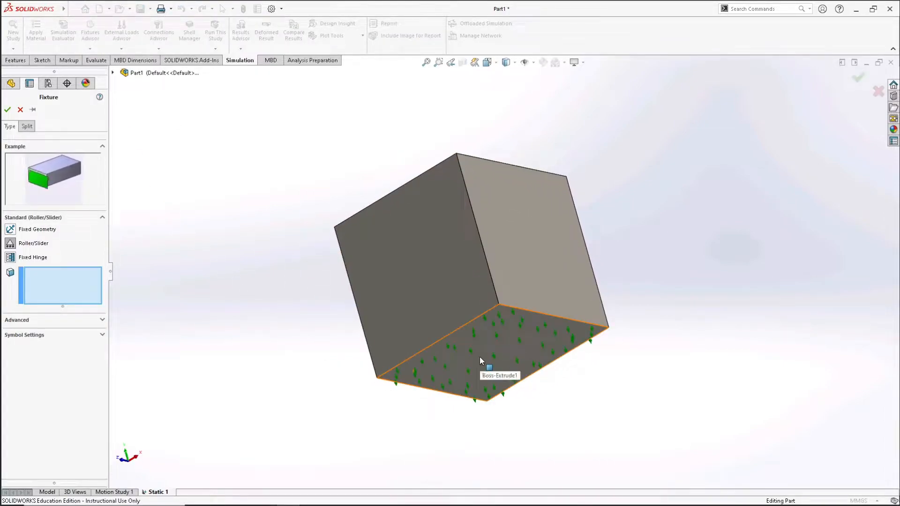
{"action": "left_click", "coordinate": [480, 356]}
{"action": "middle_click_drag", "start_coordinate": [624, 218], "coordinate": [679, 265]}
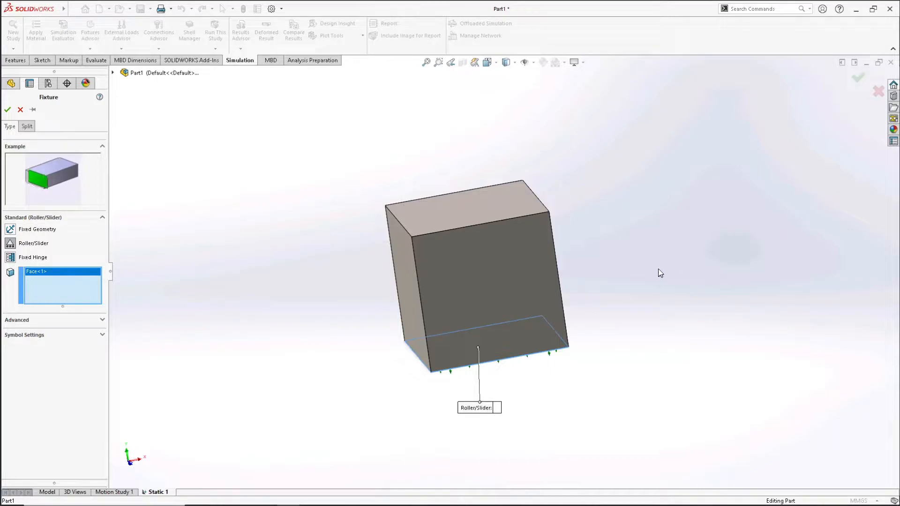
{"action": "mouse_move", "coordinate": [649, 263]}
{"action": "middle_mouse_down"}
{"action": "mouse_move", "coordinate": [671, 252]}
{"action": "mouse_move", "coordinate": [652, 259]}
{"action": "middle_mouse_up"}
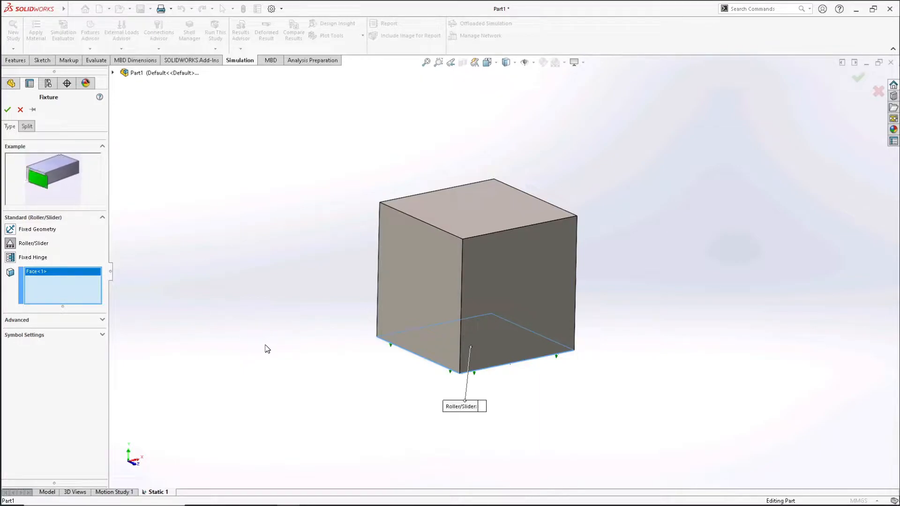
{"action": "left_click", "coordinate": [8, 110]}
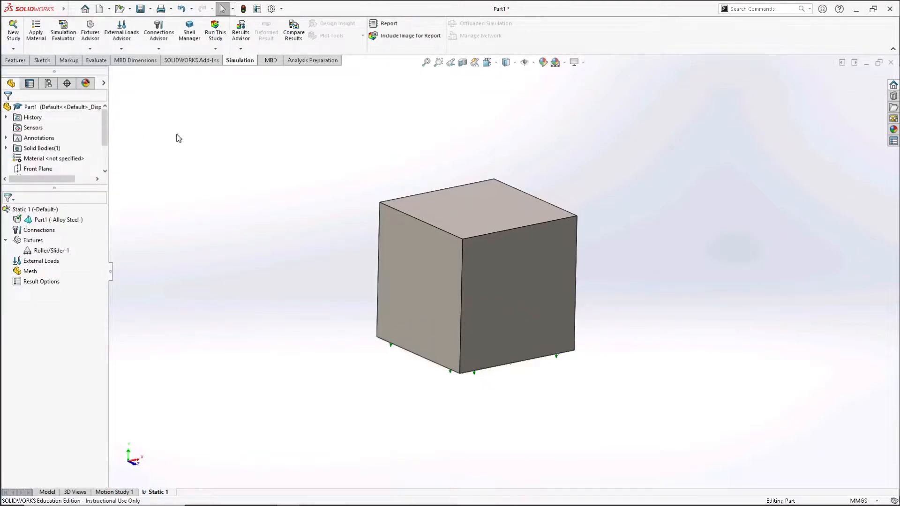
- Apply a pressure load of 1 N/mm^2 (MPa) normal to the top face of the cube
{"action": "left_click", "coordinate": [121, 49]}
{"action": "left_click", "coordinate": [127, 94]}
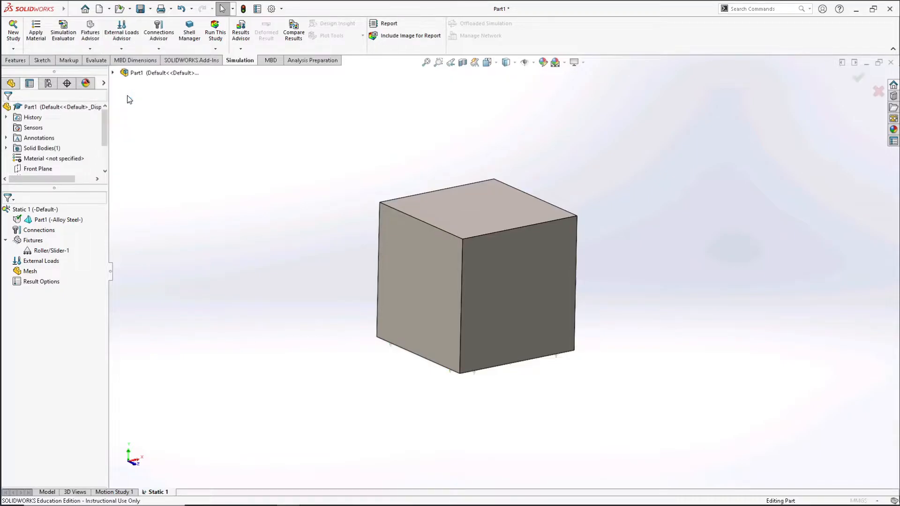
{"action": "left_click", "coordinate": [471, 212]}
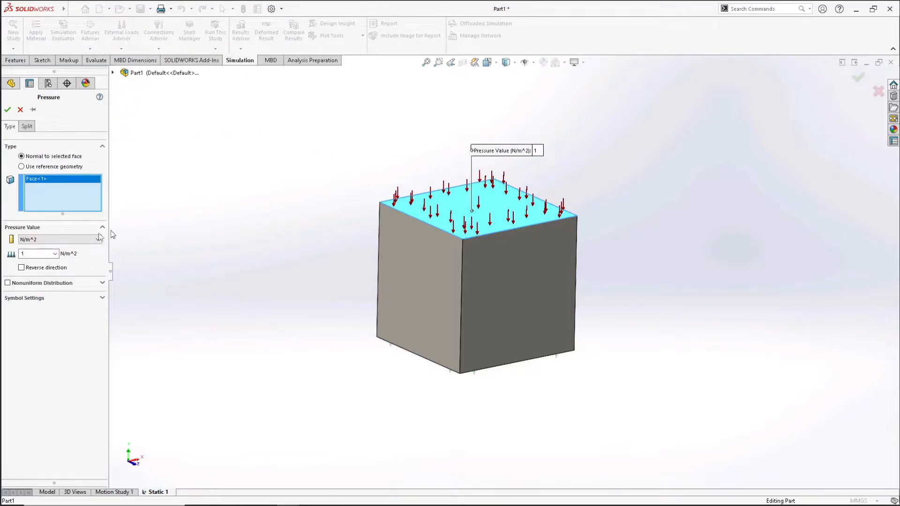
{"action": "left_click", "coordinate": [54, 240]}
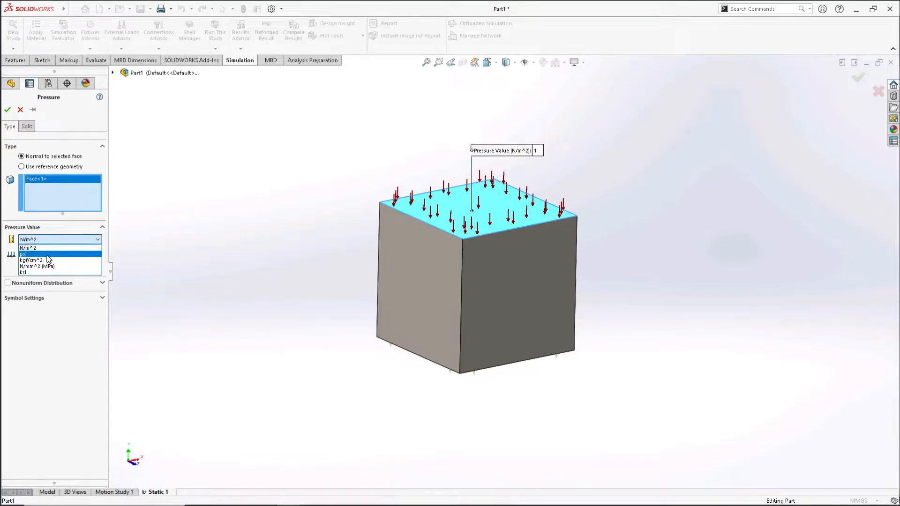
{"action": "left_click", "coordinate": [47, 266]}
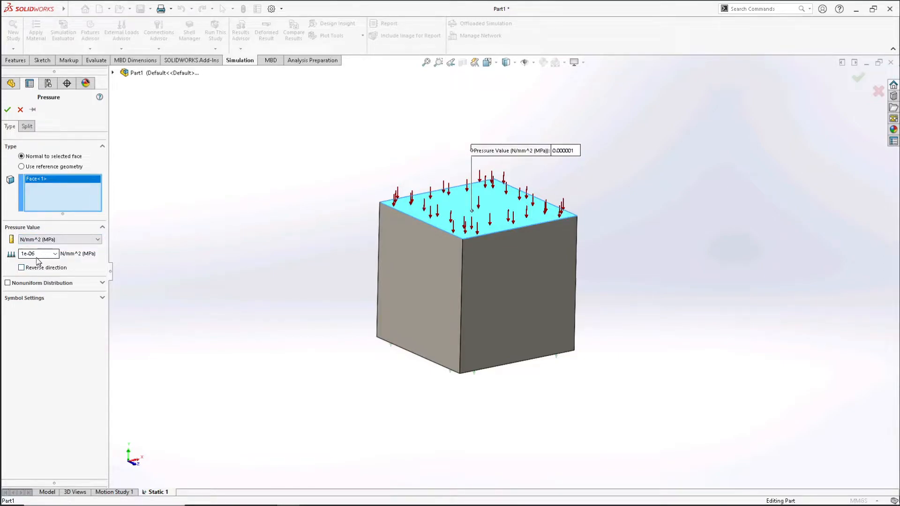
{"action": "type", "text": "1"}
{"action": "key", "text": "Tab"}
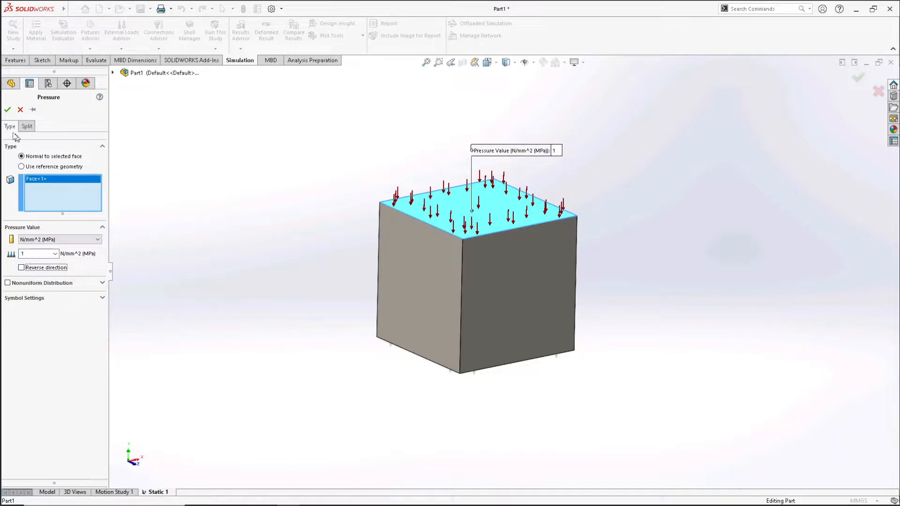
{"action": "left_click", "coordinate": [8, 110]}
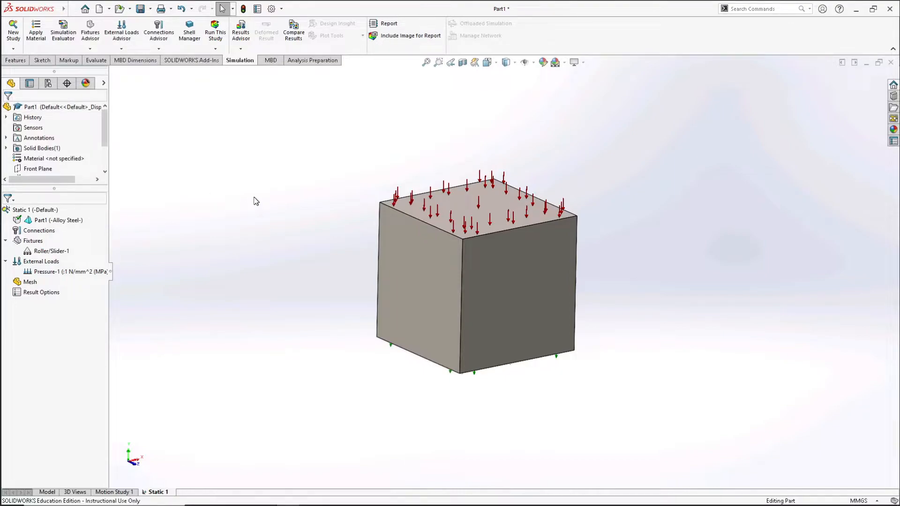
- Create a standard mesh on the cube with a 100 mm element size and 5 mm tolerance
{"action": "left_click", "coordinate": [30, 283]}
{"action": "right_click", "coordinate": [30, 284]}
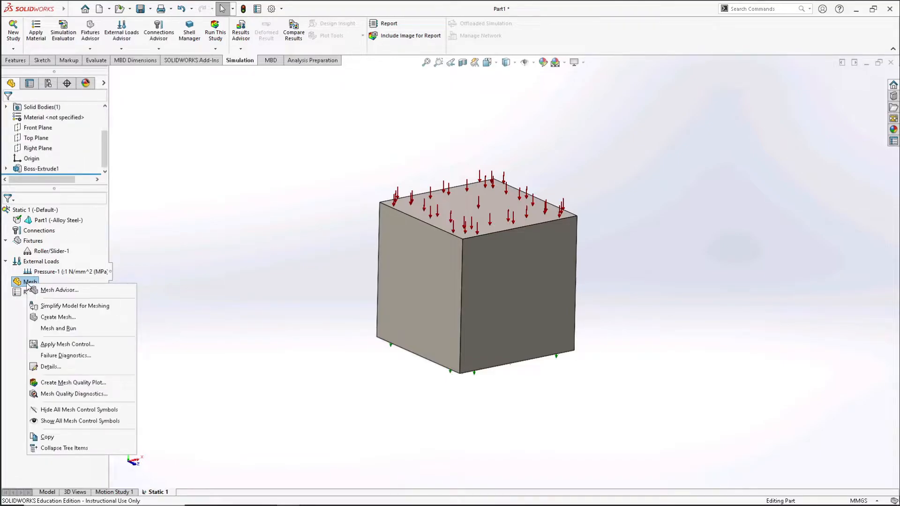
{"action": "left_click", "coordinate": [58, 317]}
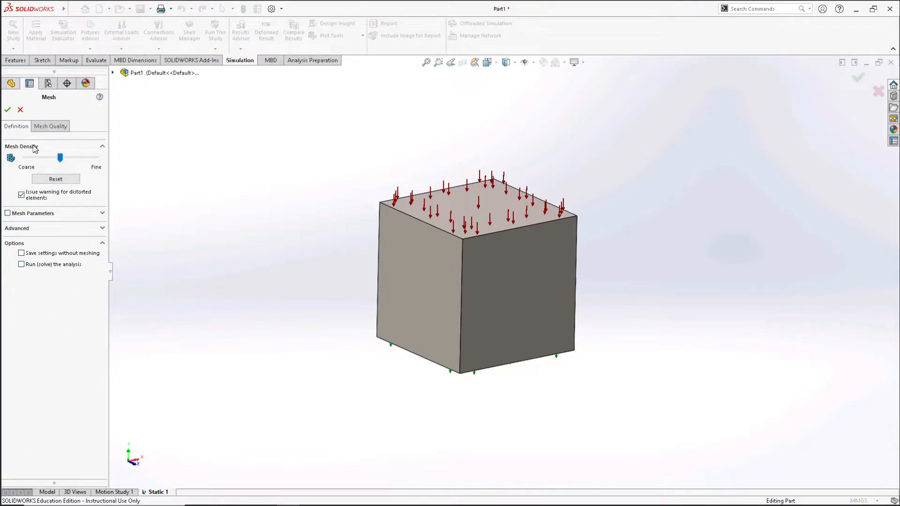
{"action": "left_click", "coordinate": [103, 214]}
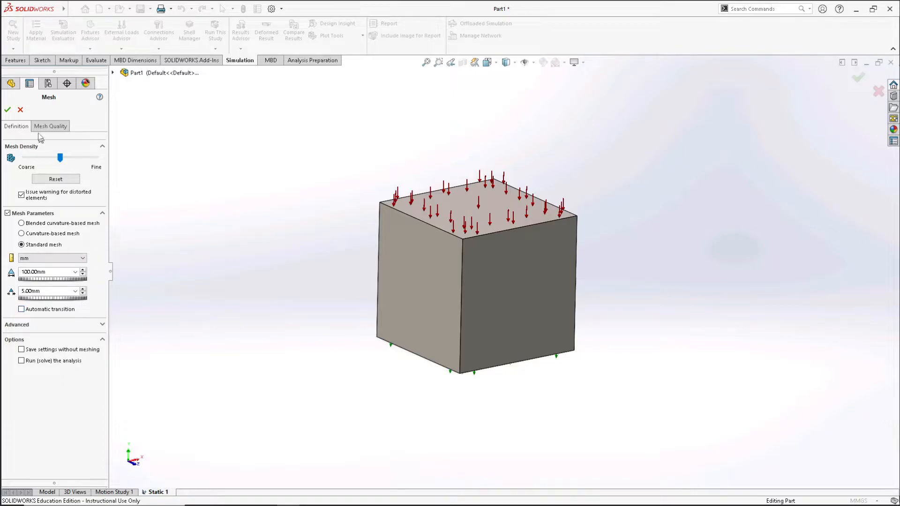
{"action": "left_click", "coordinate": [8, 112]}
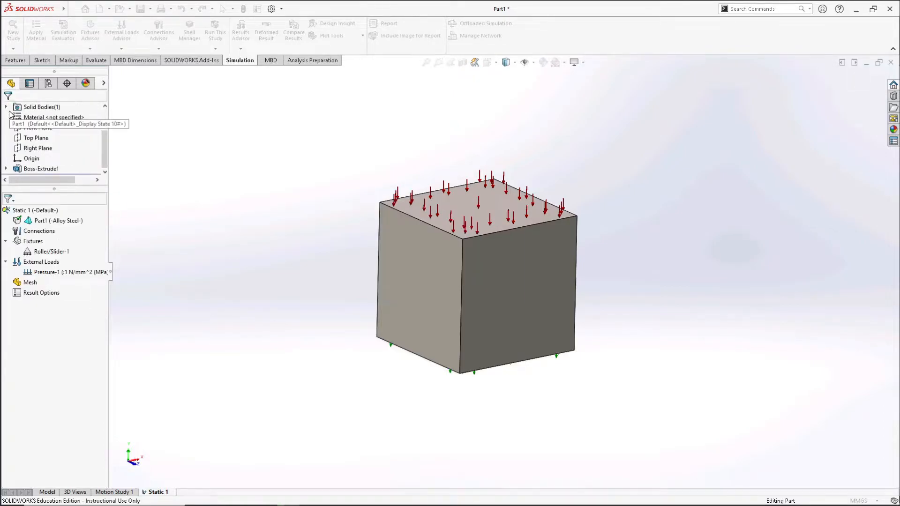
{"action": "middle_click_drag", "start_coordinate": [382, 384], "coordinate": [406, 396]}
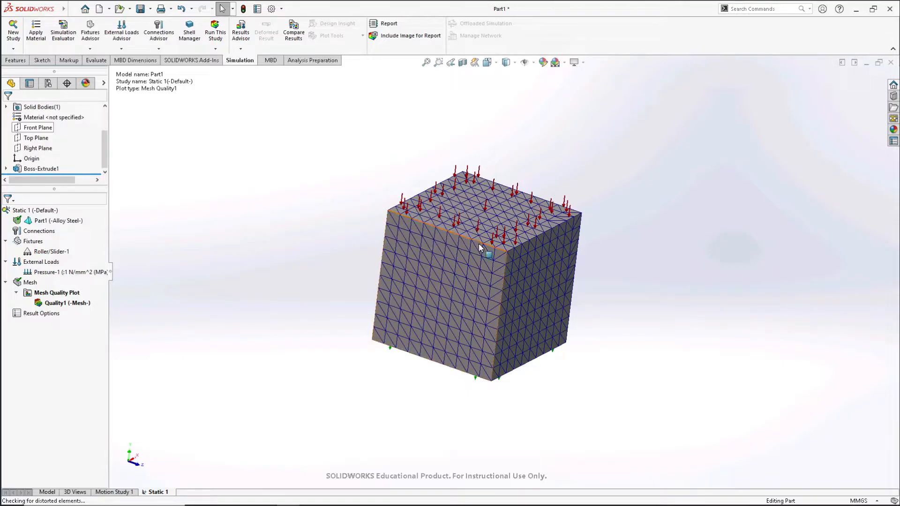
{"action": "middle_click_drag", "start_coordinate": [619, 325], "coordinate": [611, 350]}
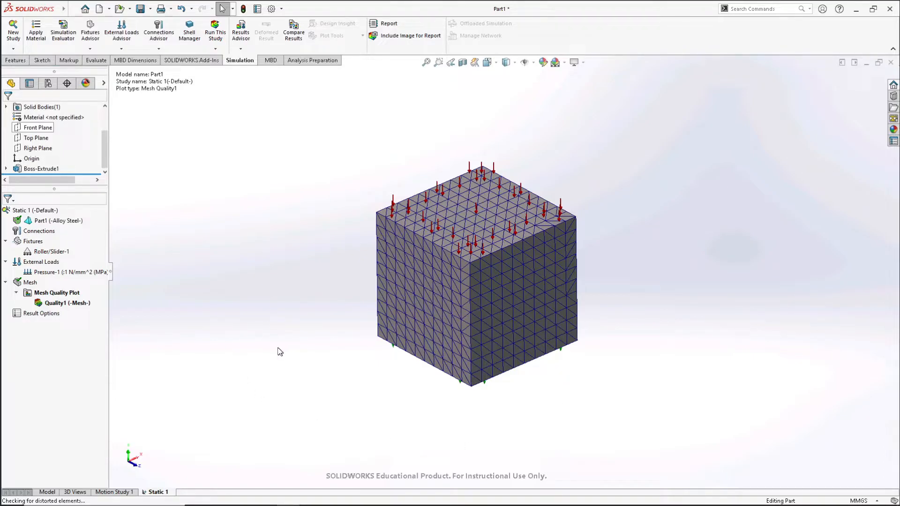
- Run the static study and inspect the von Mises stress plot on the cube's faces
{"action": "left_click", "coordinate": [215, 33]}
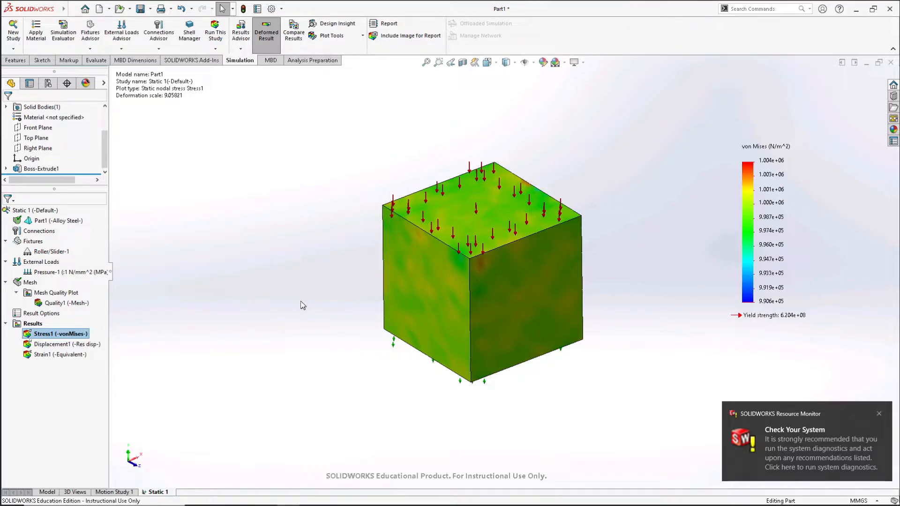
{"action": "middle_click_drag", "start_coordinate": [424, 403], "coordinate": [278, 396]}
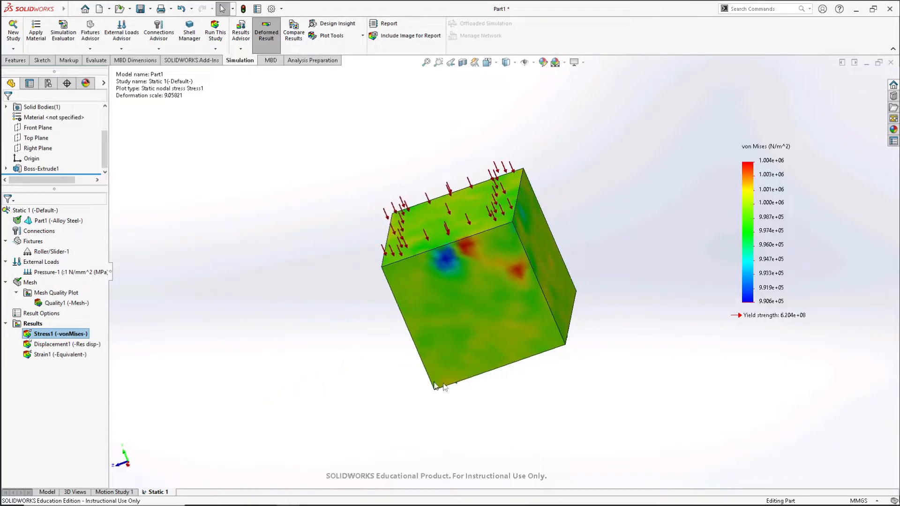
{"action": "middle_click_drag", "start_coordinate": [563, 392], "coordinate": [581, 413]}
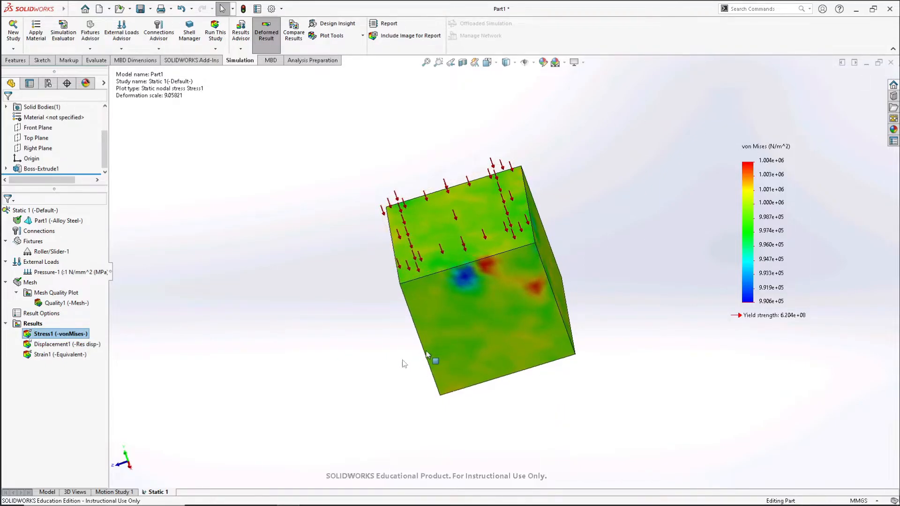
{"action": "middle_click_drag", "start_coordinate": [370, 361], "coordinate": [373, 347]}
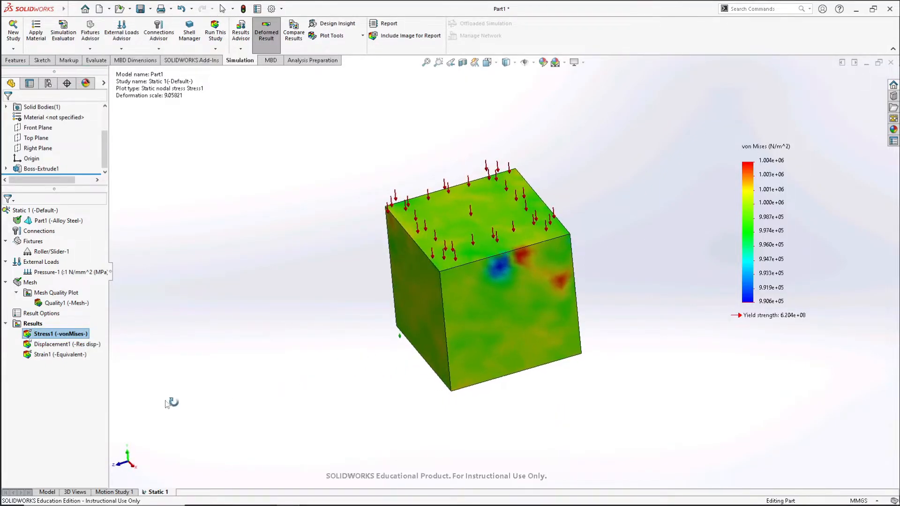
- Show the displacement result and change its plotted component to UY: Y Displacement in mm
{"action": "double_click", "coordinate": [52, 346]}
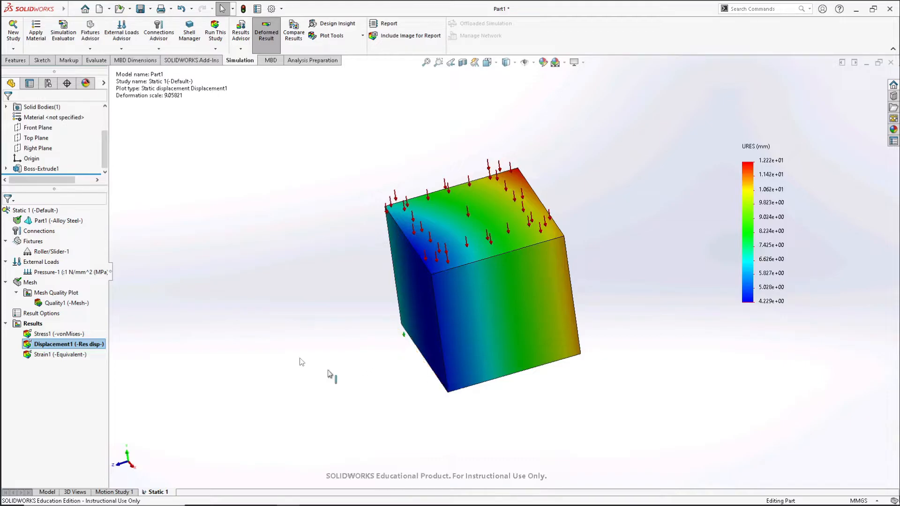
{"action": "right_click", "coordinate": [64, 348]}
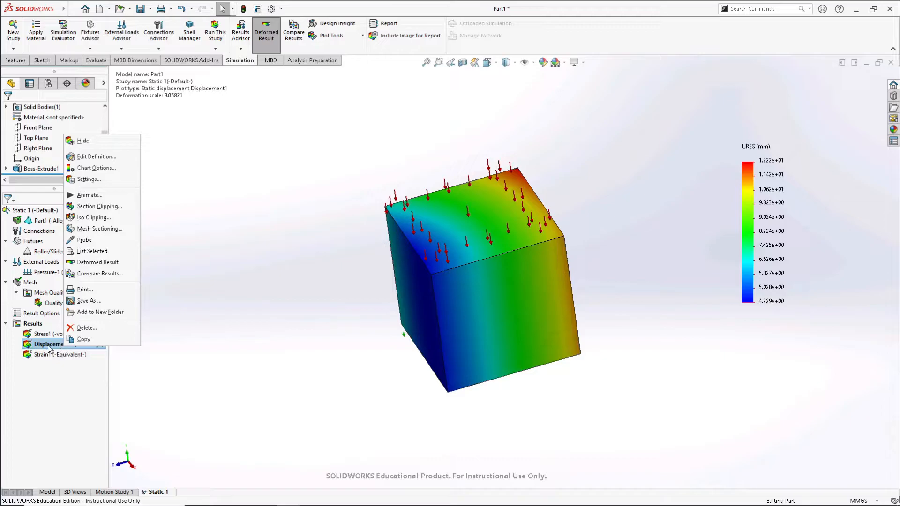
{"action": "left_click", "coordinate": [91, 158]}
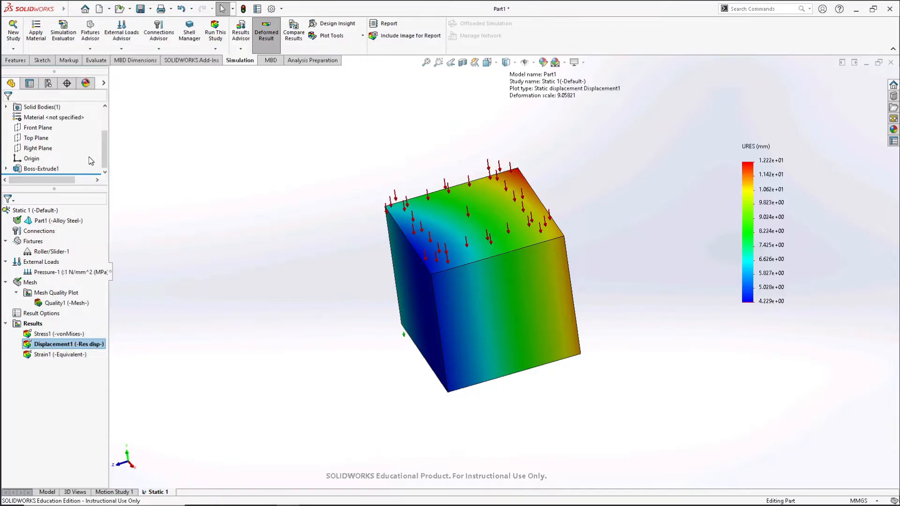
{"action": "left_click", "coordinate": [90, 158]}
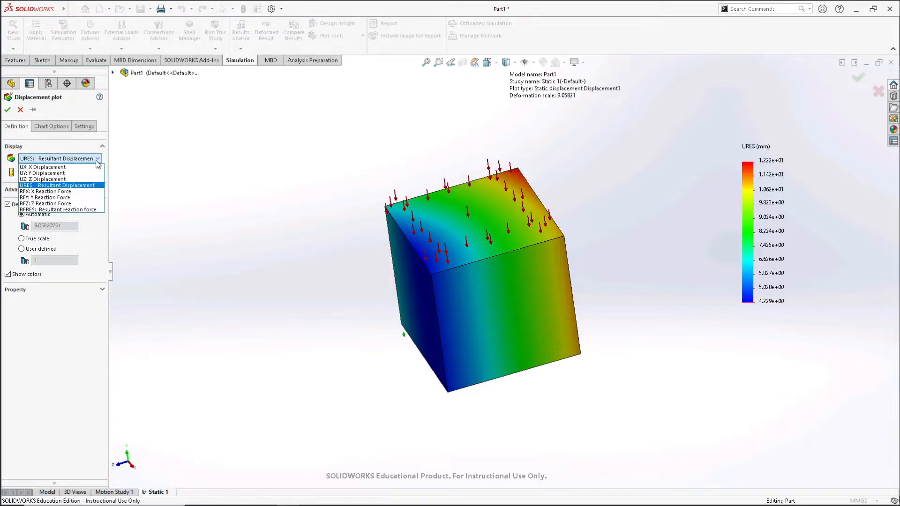
{"action": "left_click", "coordinate": [75, 173]}
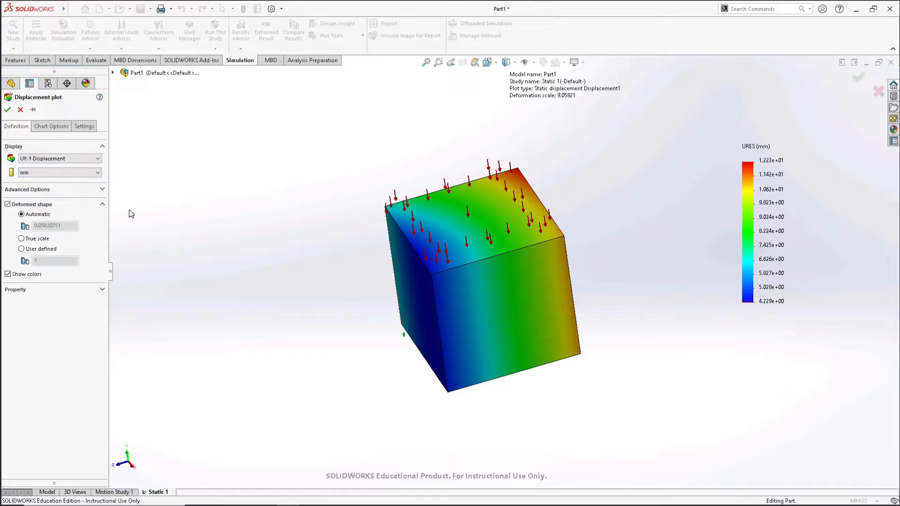
{"action": "left_click", "coordinate": [8, 111]}
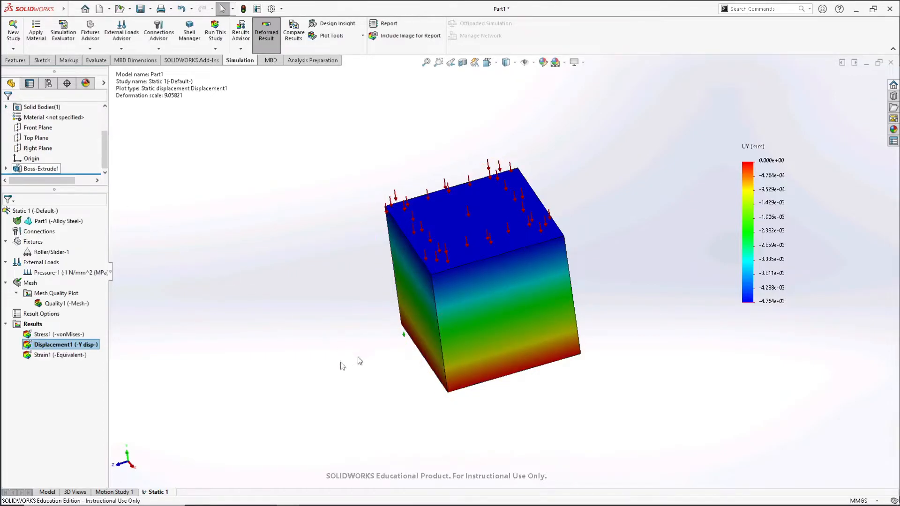
{"action": "middle_click_drag", "start_coordinate": [331, 330], "coordinate": [335, 289]}
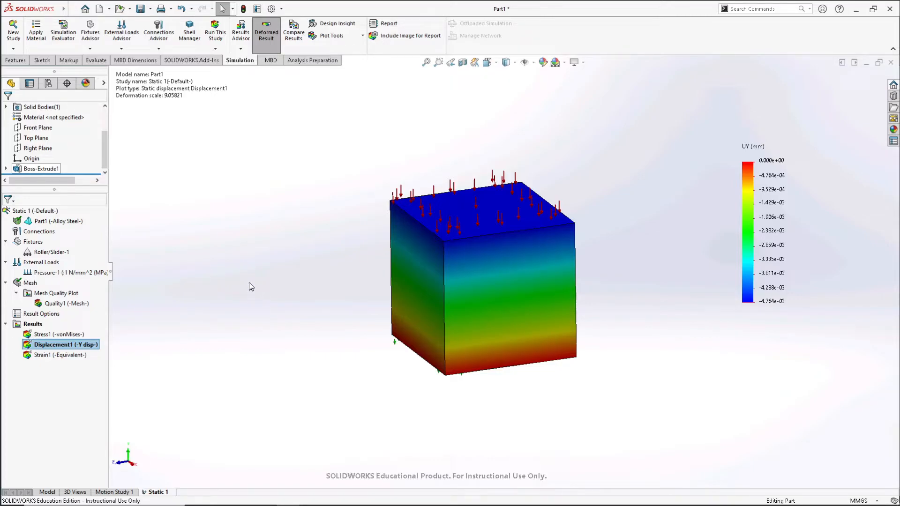
- Add a second Roller/Slider fixture to one vertical side face of the cube
{"action": "left_click", "coordinate": [90, 49]}
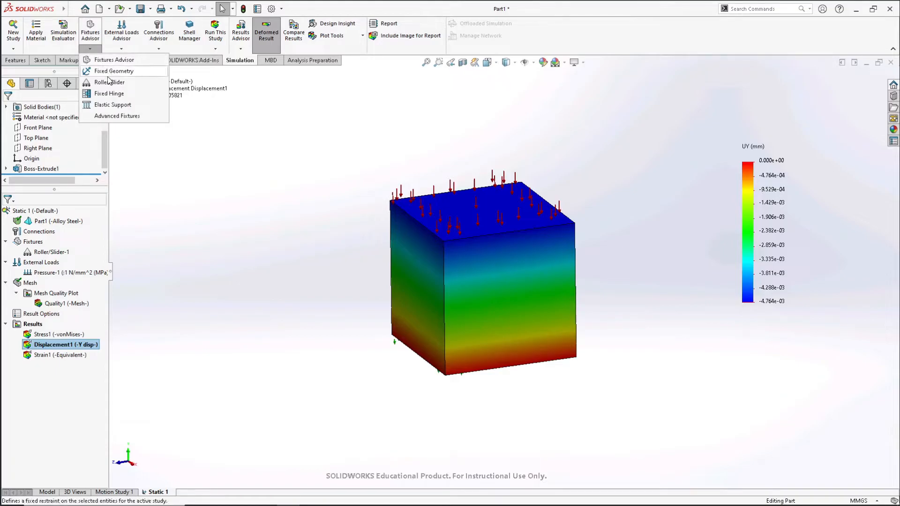
{"action": "left_click", "coordinate": [103, 86]}
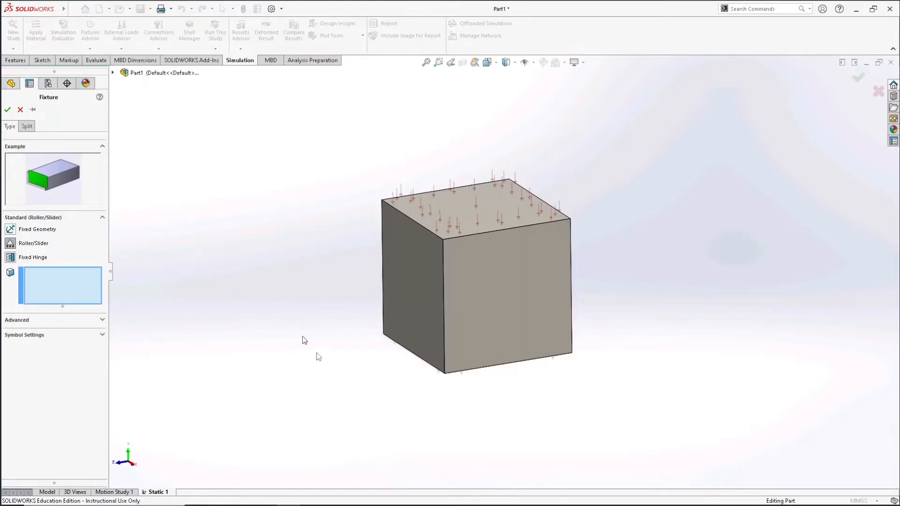
{"action": "middle_click_drag", "start_coordinate": [291, 322], "coordinate": [269, 282]}
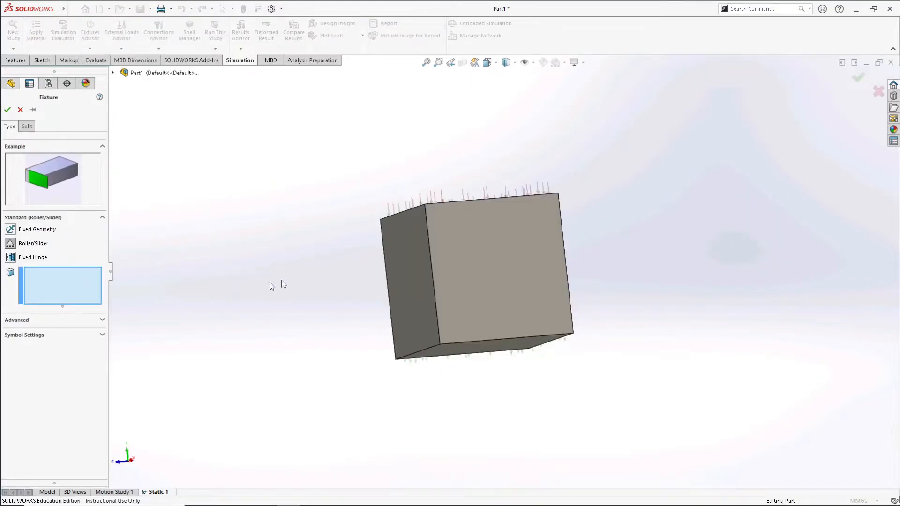
{"action": "left_click", "coordinate": [405, 264]}
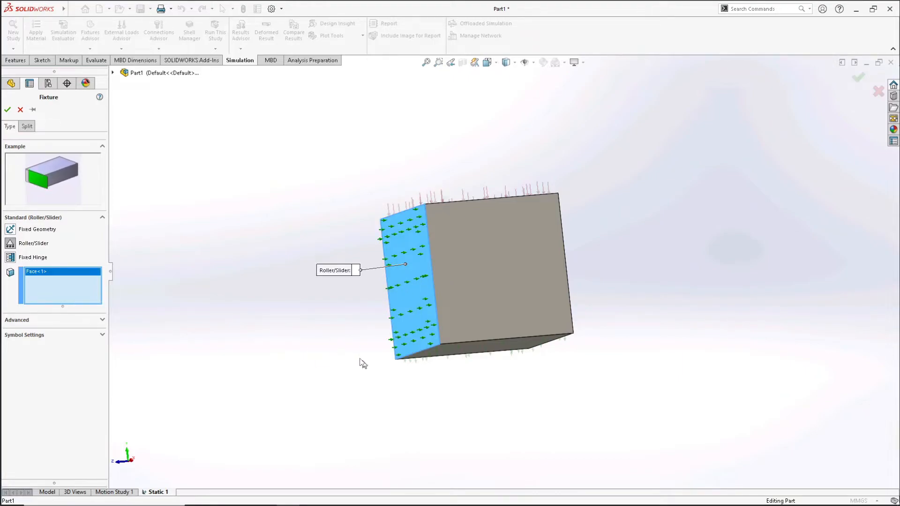
{"action": "middle_click_drag", "start_coordinate": [425, 379], "coordinate": [424, 404]}
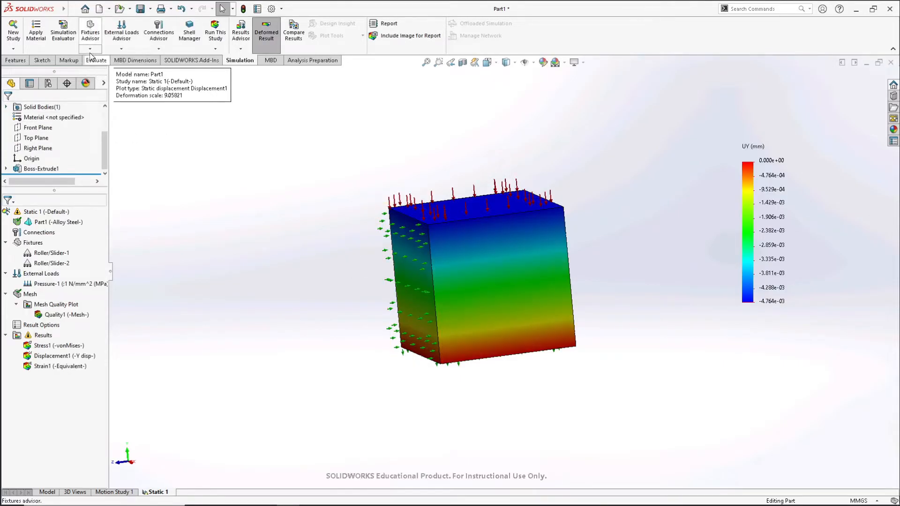
- Add a third Roller/Slider fixture to the vertical face adjacent to the side face already restrained
{"action": "left_click", "coordinate": [90, 49]}
{"action": "left_click", "coordinate": [100, 82]}
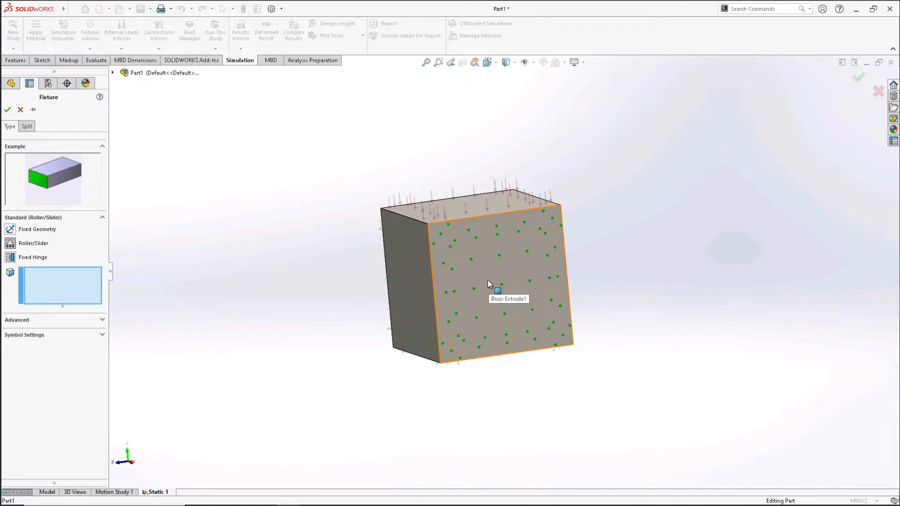
{"action": "left_click", "coordinate": [489, 280]}
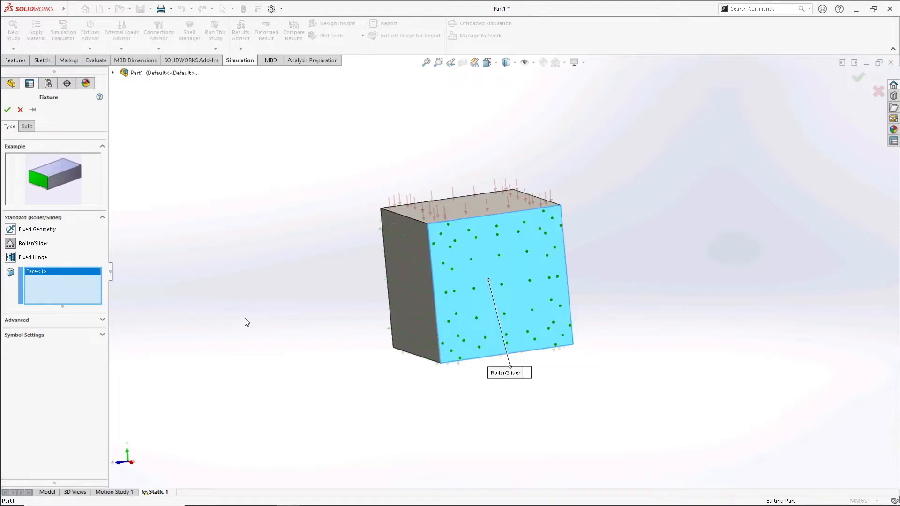
{"action": "left_click", "coordinate": [8, 111]}
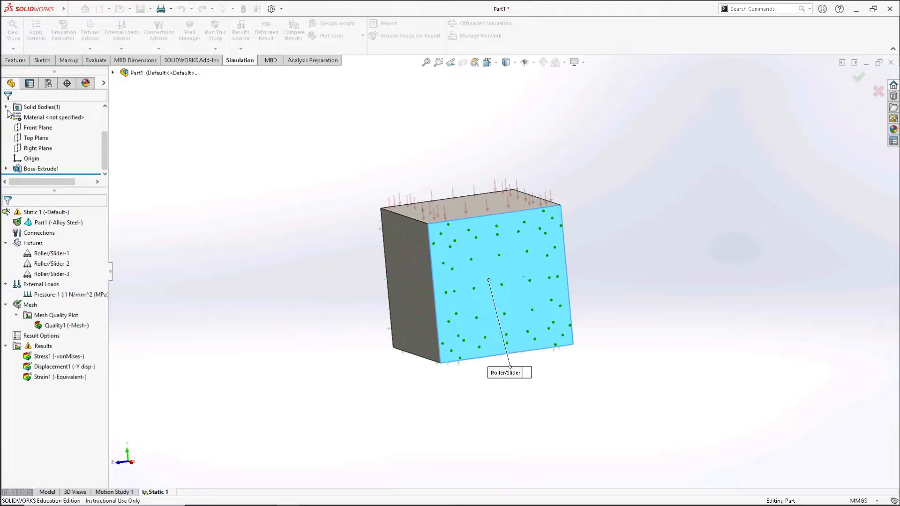
- Rerun the static study with the three roller fixtures and examine the updated von Mises stress plot
{"action": "left_click", "coordinate": [215, 32]}
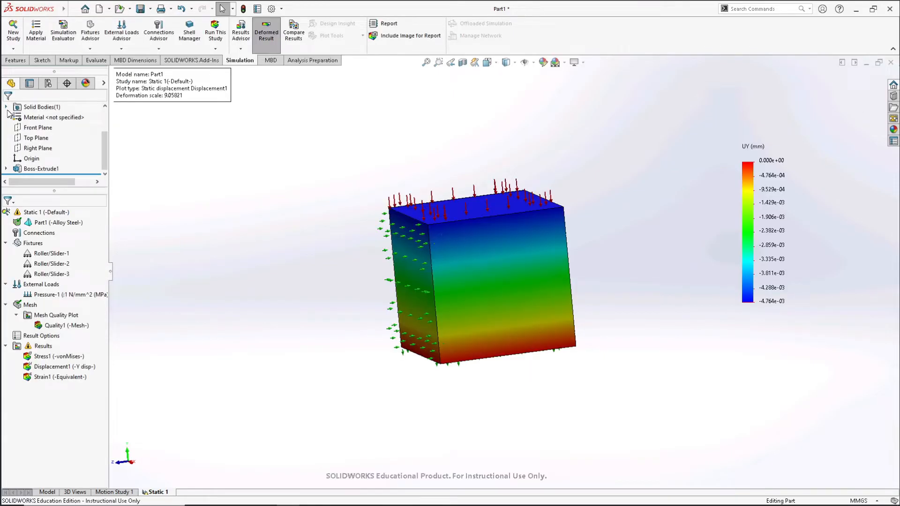
{"action": "left_click", "coordinate": [214, 34]}
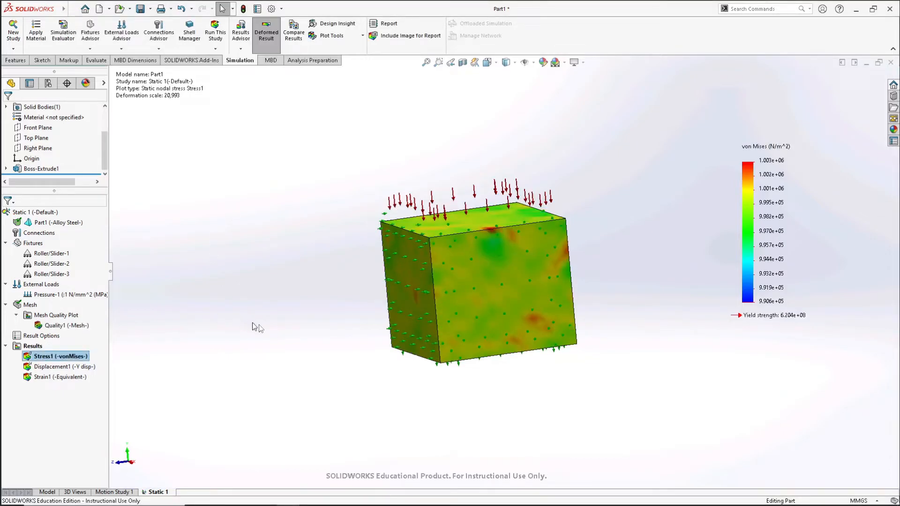
{"action": "middle_click_drag", "start_coordinate": [505, 393], "coordinate": [530, 428]}
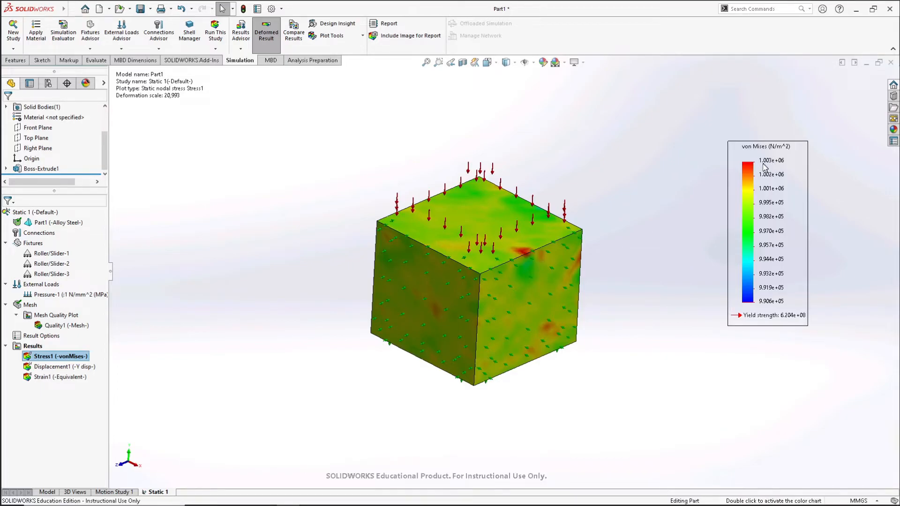
{"action": "mouse_move", "coordinate": [548, 399]}
{"action": "middle_mouse_down"}
{"action": "mouse_move", "coordinate": [532, 325]}
{"action": "mouse_move", "coordinate": [498, 328]}
{"action": "mouse_move", "coordinate": [512, 387]}
{"action": "mouse_move", "coordinate": [531, 395]}
{"action": "middle_mouse_up"}
- Show the Y displacement plot for the three-roller study and inspect the cube down to its underside
{"action": "left_click", "coordinate": [57, 367]}
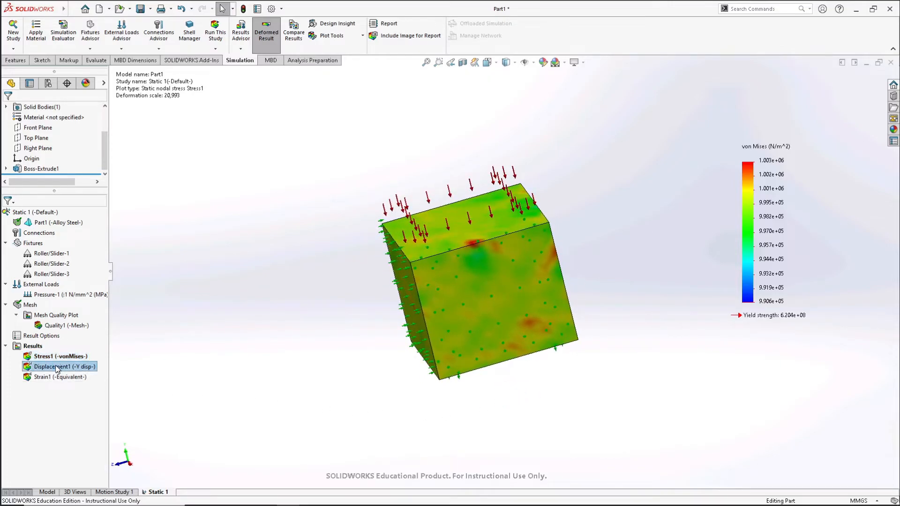
{"action": "key", "text": "ctrl+7"}
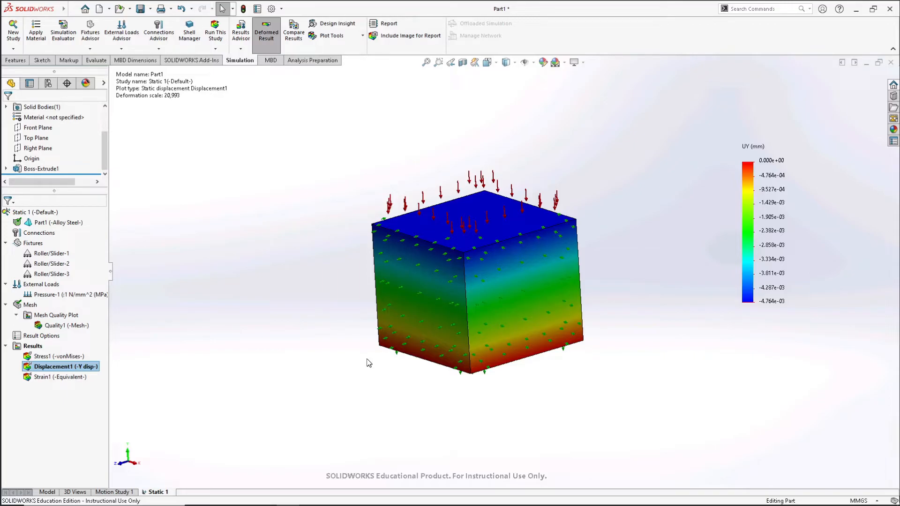
{"action": "middle_click_drag", "start_coordinate": [384, 385], "coordinate": [407, 342]}
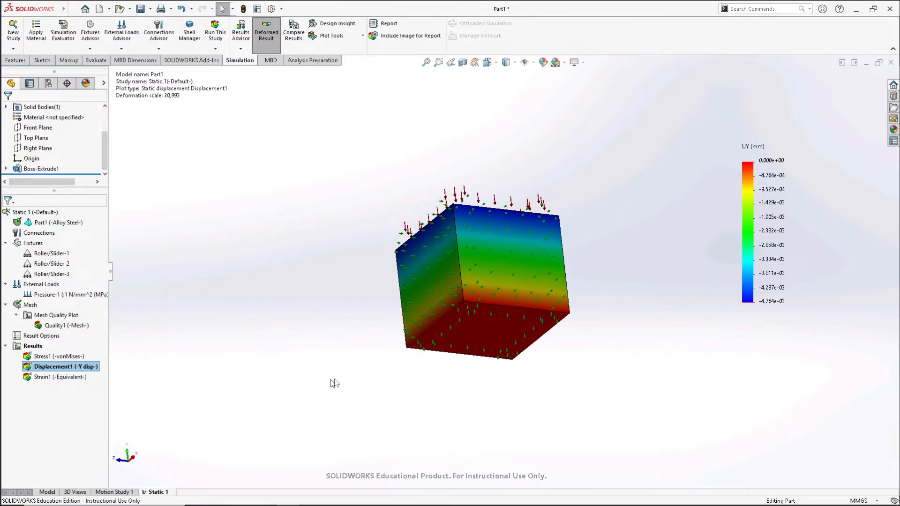
- Delete all three Roller/Slider fixtures from the static study
{"action": "left_click", "coordinate": [47, 254]}
{"action": "left_click", "coordinate": [48, 275], "text": "shift"}
{"action": "right_click", "coordinate": [47, 277]}
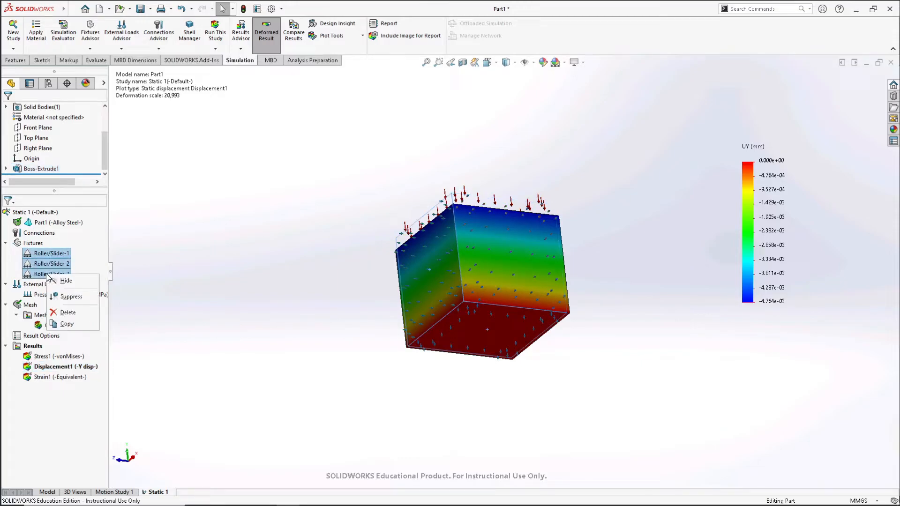
{"action": "left_click", "coordinate": [67, 313]}
{"action": "left_click", "coordinate": [485, 245]}
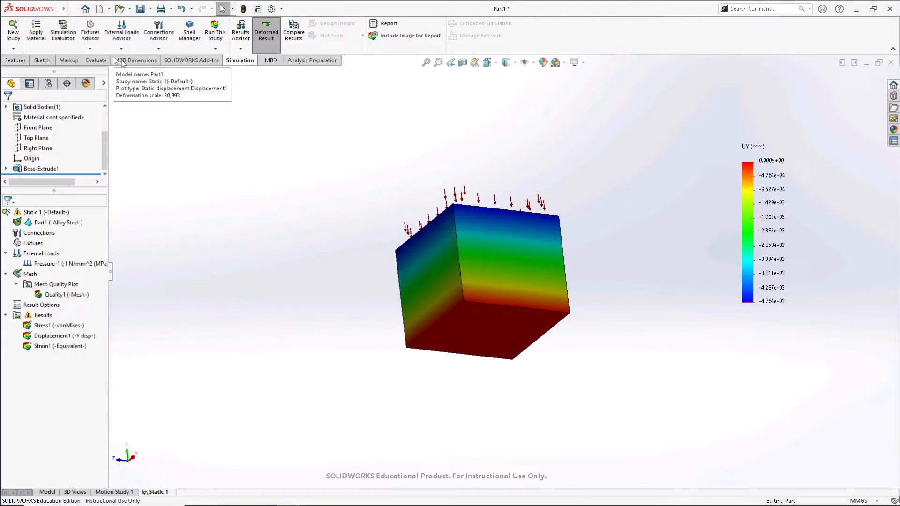
- Add a Fixed Geometry fixture to the bottom face of the cube
{"action": "left_click", "coordinate": [90, 48]}
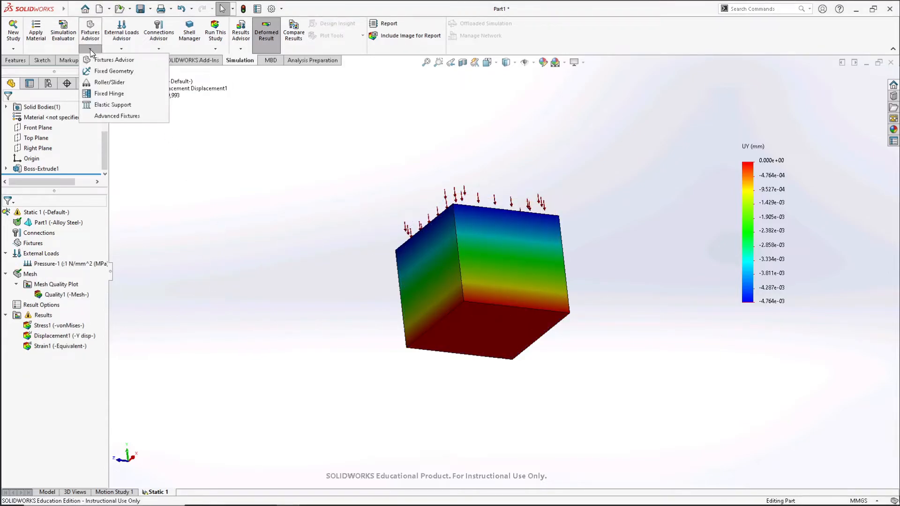
{"action": "left_click", "coordinate": [104, 71]}
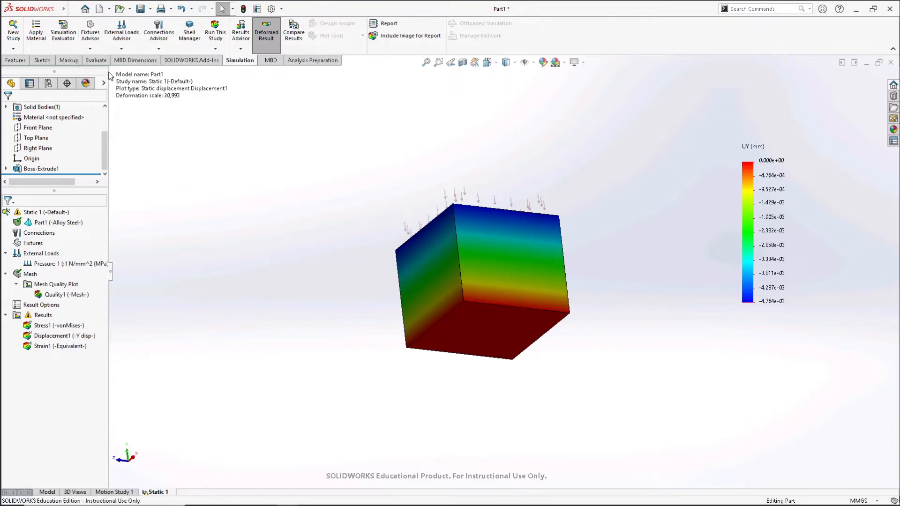
{"action": "left_click", "coordinate": [480, 332]}
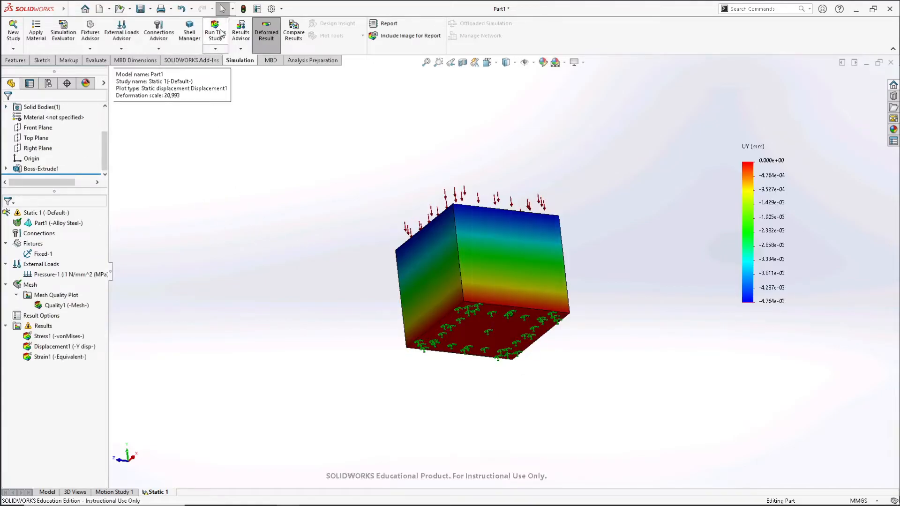
- Rerun the static study with the fixed bottom face and show the Y displacement plot
{"action": "left_click", "coordinate": [215, 34]}
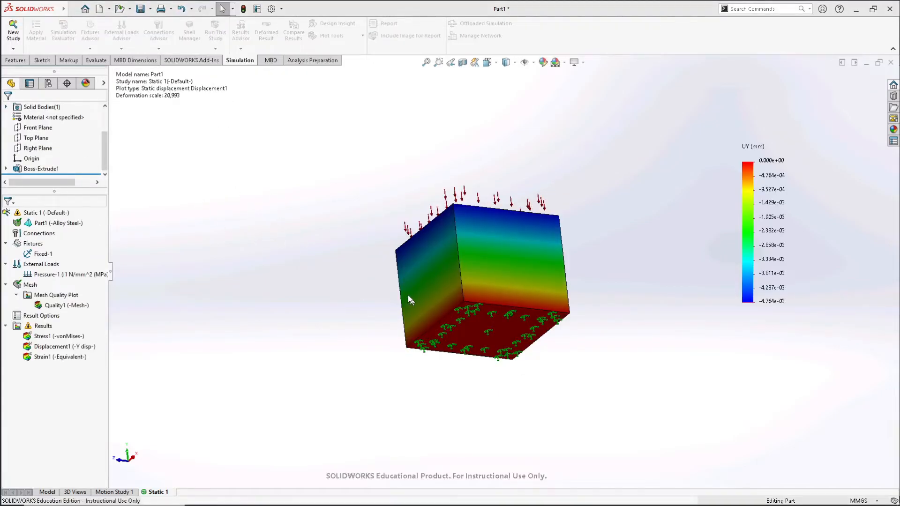
{"action": "middle_click_drag", "start_coordinate": [583, 237], "coordinate": [466, 334]}
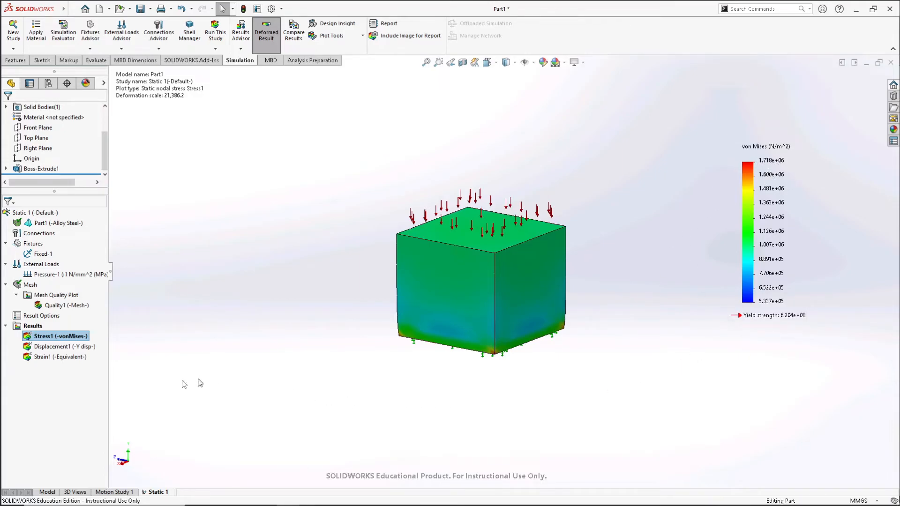
{"action": "double_click", "coordinate": [52, 347]}
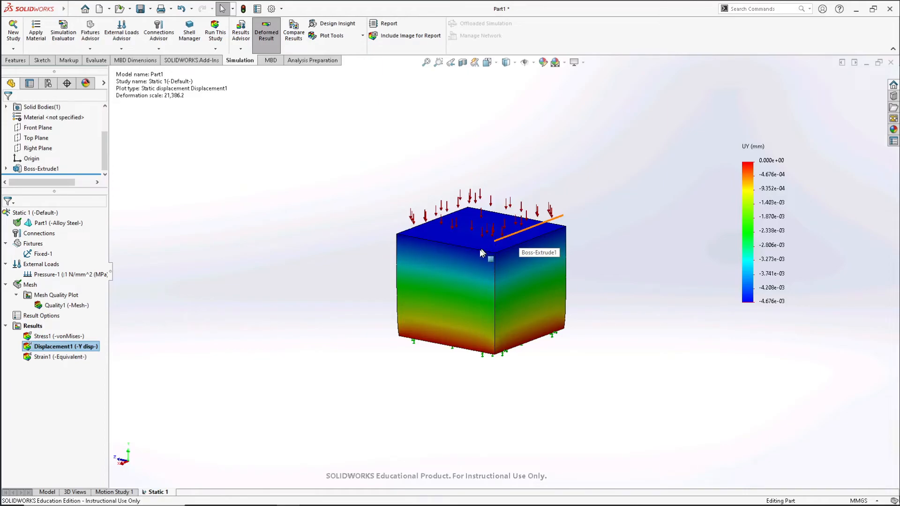
- Show the von Mises stress plot and examine the stress distribution on the cube's fixed bottom face and sides
{"action": "double_click", "coordinate": [42, 337]}
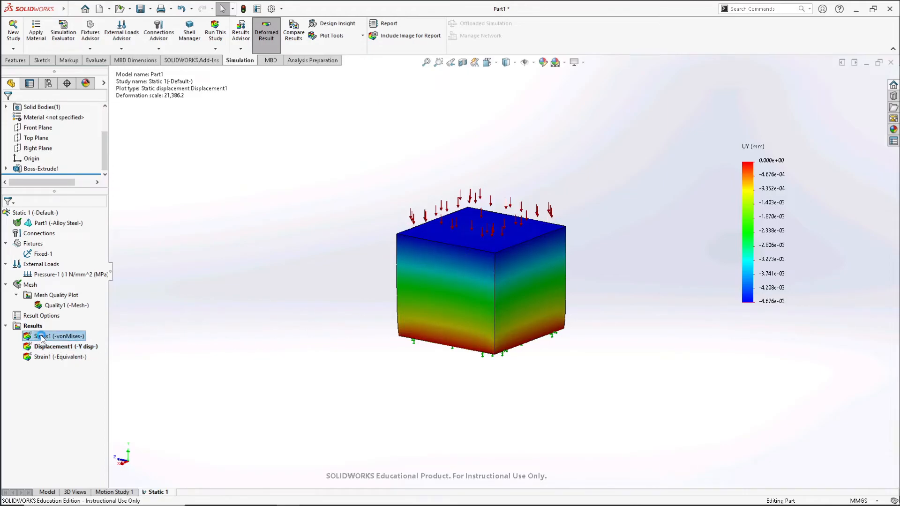
{"action": "middle_click_drag", "start_coordinate": [464, 328], "coordinate": [470, 278]}
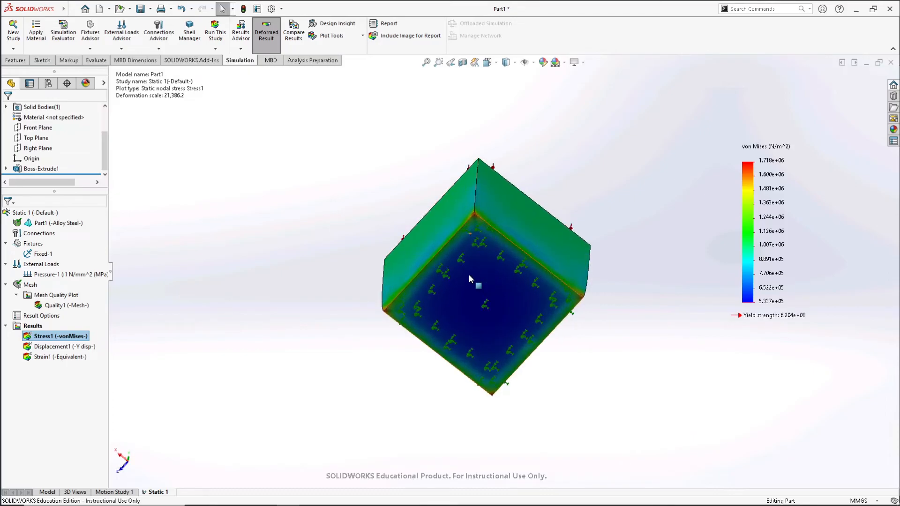
{"action": "scroll", "coordinate": [464, 278], "scroll_direction": "down", "scroll_amount": 3}
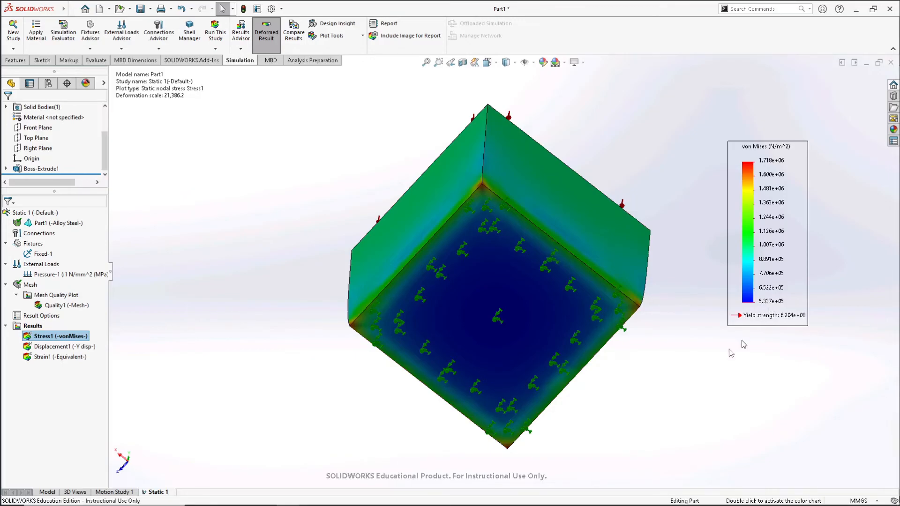
{"action": "middle_click_drag", "start_coordinate": [294, 237], "coordinate": [235, 397]}
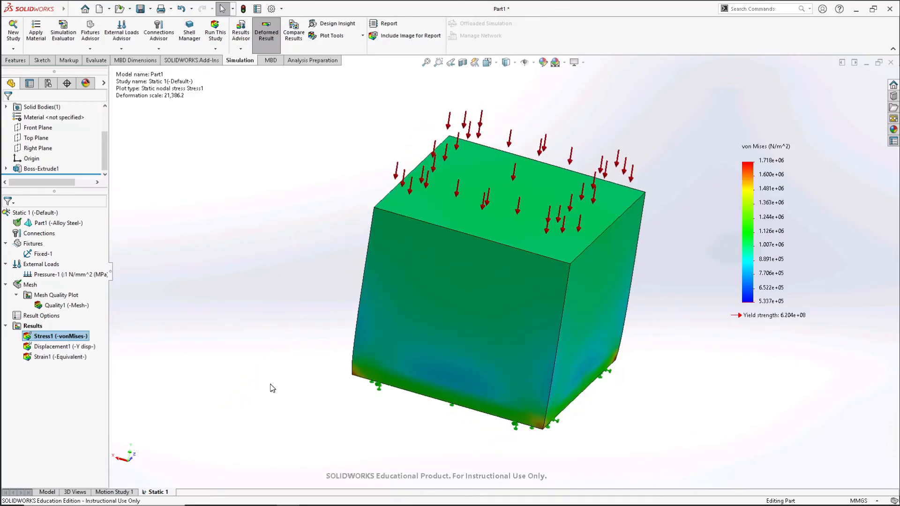